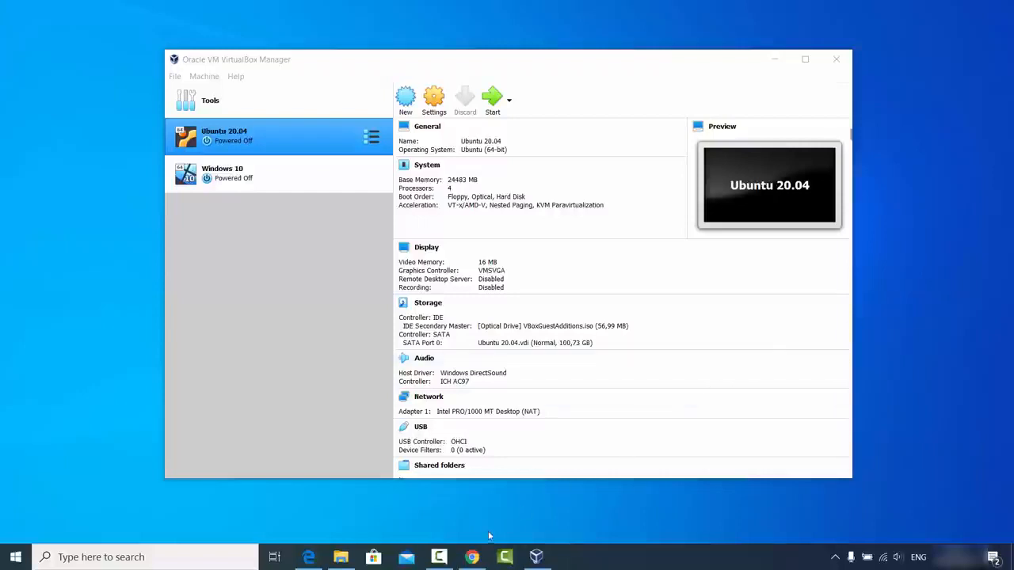
# Step: Switch to Chrome and view the Downloads – Oracle VM VirtualBox page from the virtualbox search results
pyautogui.click(474, 557)
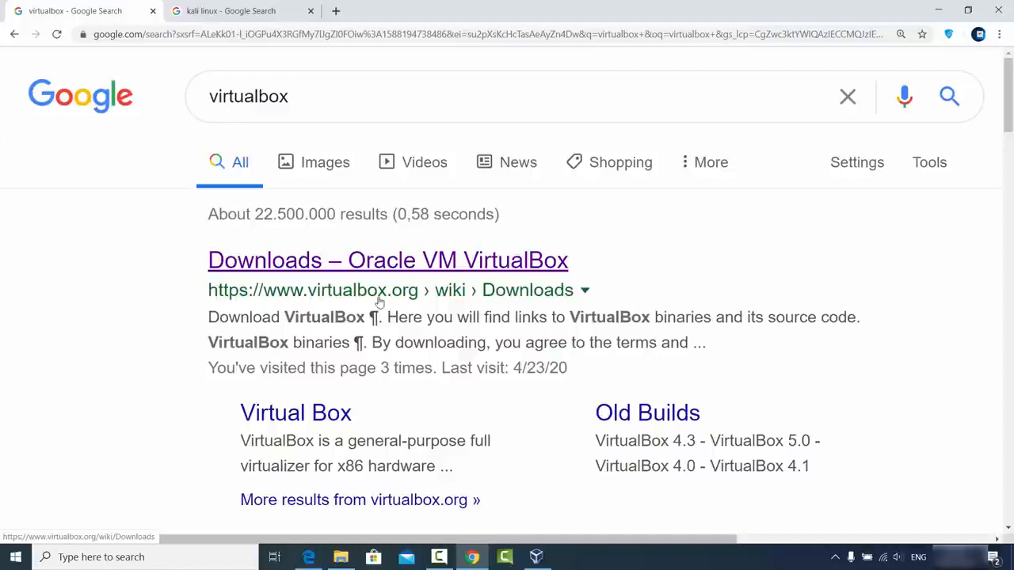
pyautogui.click(387, 261)
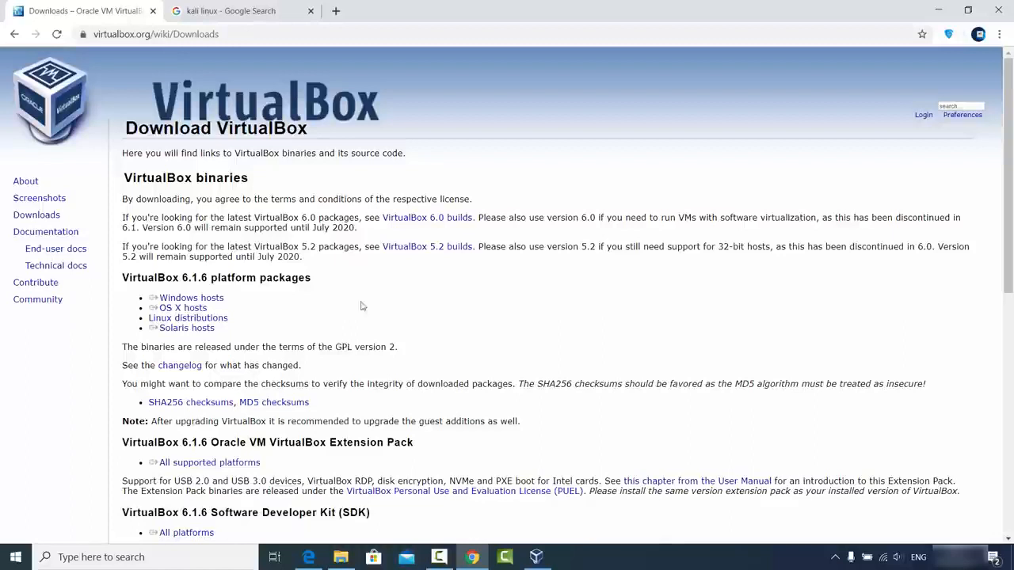
pyautogui.click(930, 18)
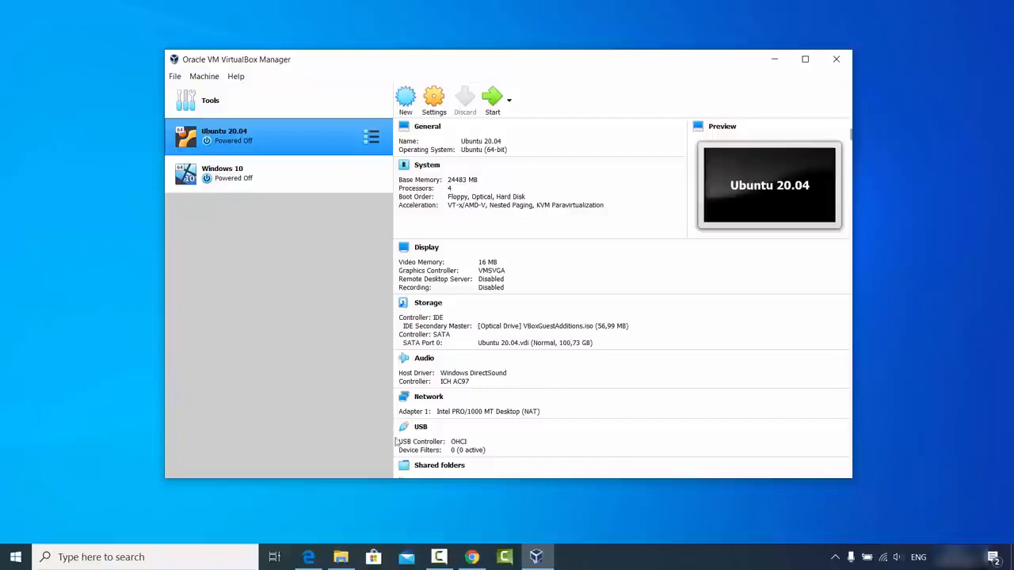
# Step: Switch to Chrome and open the Download Kali Linux page on kali.org from the kali linux search results
pyautogui.click(471, 557)
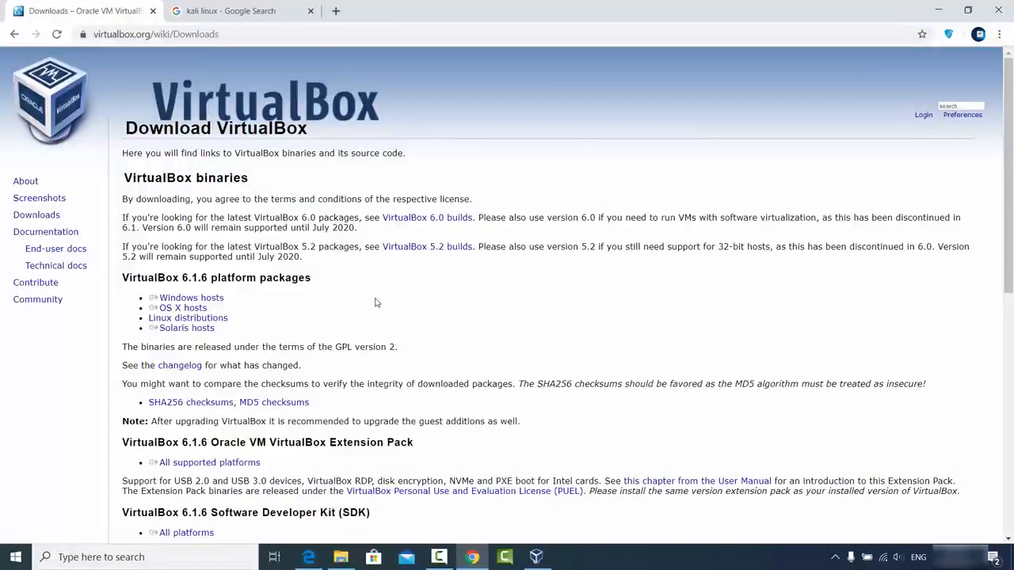
pyautogui.click(226, 11)
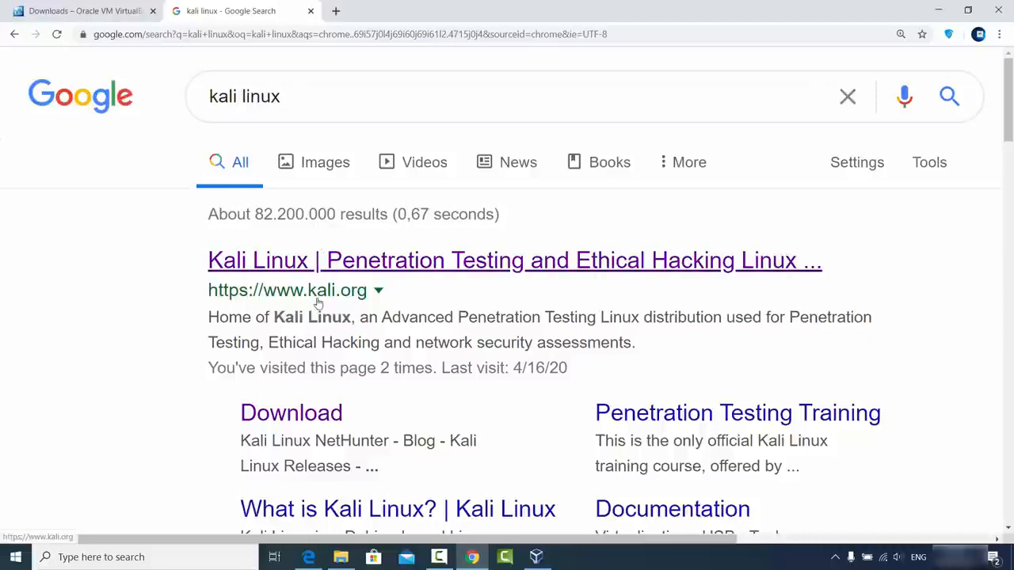
pyautogui.click(367, 272)
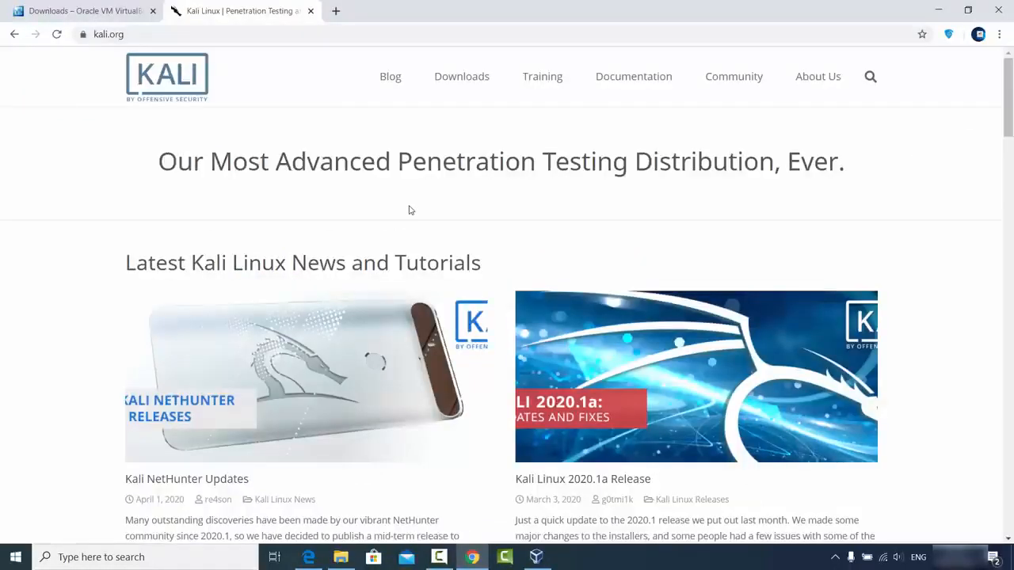
pyautogui.moveTo(460, 82)
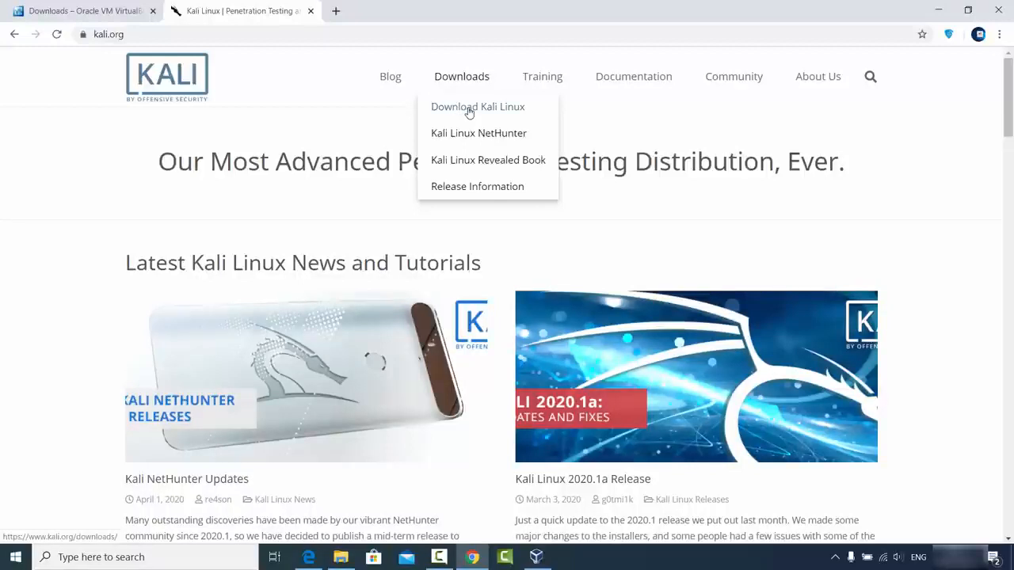
pyautogui.click(469, 112)
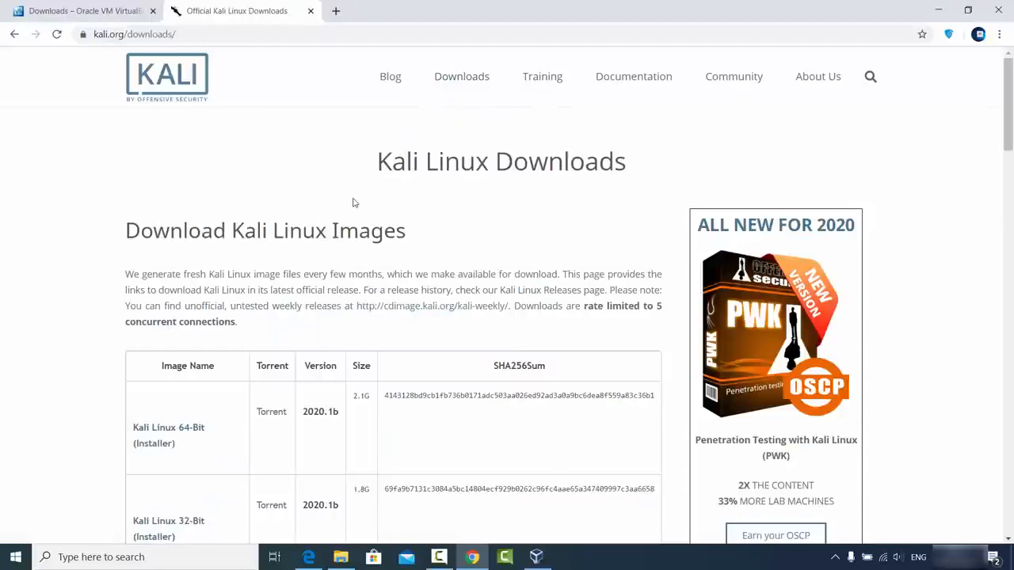
# Step: Start downloading the Kali Linux 64-Bit (Installer) image and cancel the download
pyautogui.scroll(-3, 301, 254)
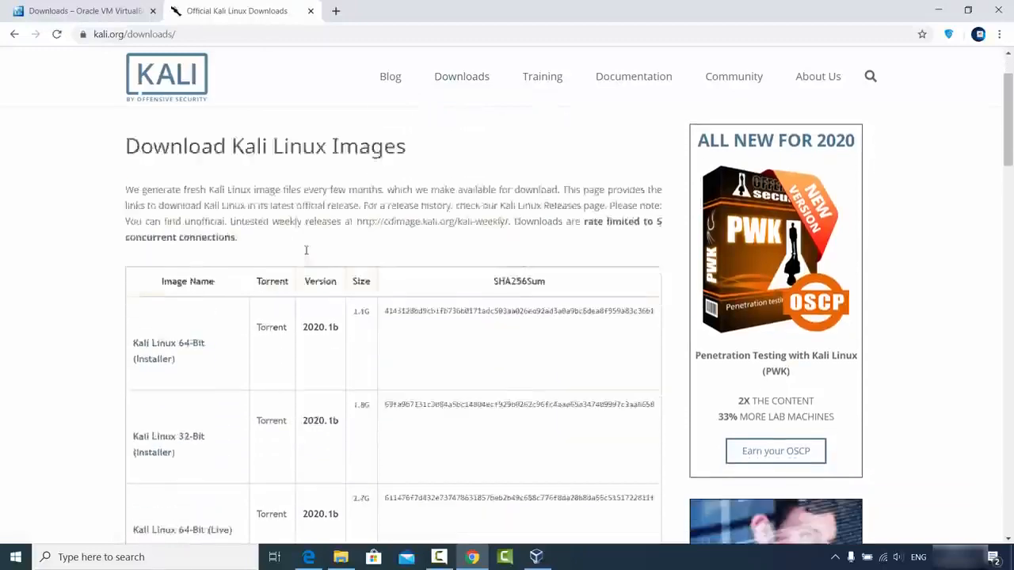
pyautogui.scroll(-3, 306, 255)
pyautogui.scroll(3, 307, 254)
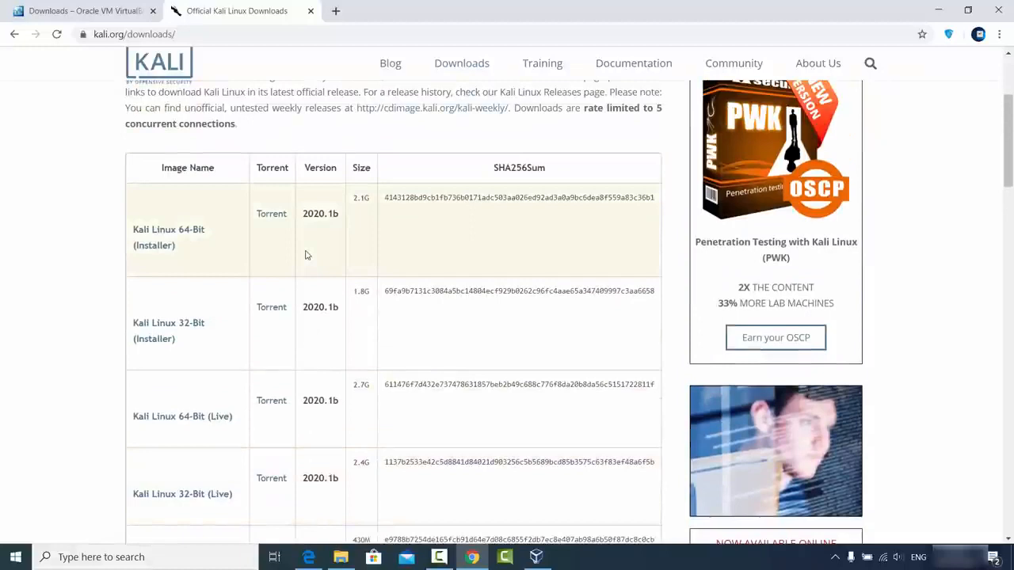
pyautogui.click(166, 234)
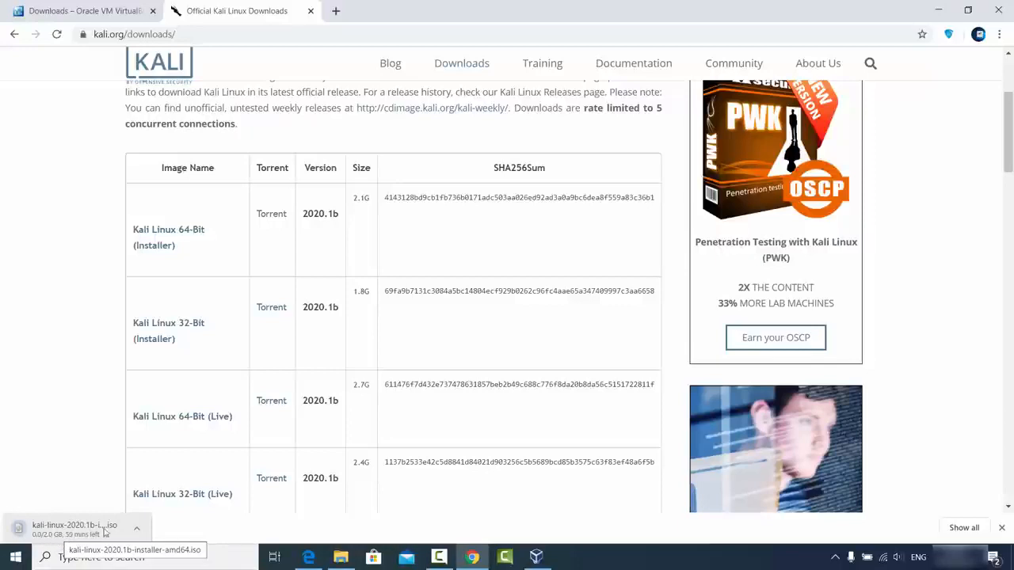
pyautogui.click(136, 532)
pyautogui.click(155, 504)
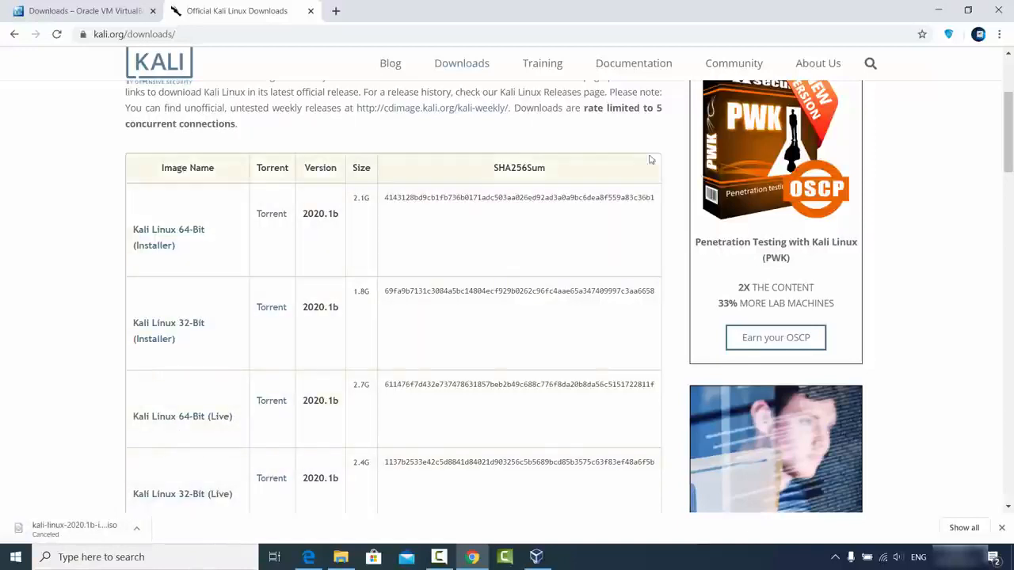
# Step: Switch to File Explorer to check the kali folder for the installer ISO, and return to VirtualBox
pyautogui.click(937, 11)
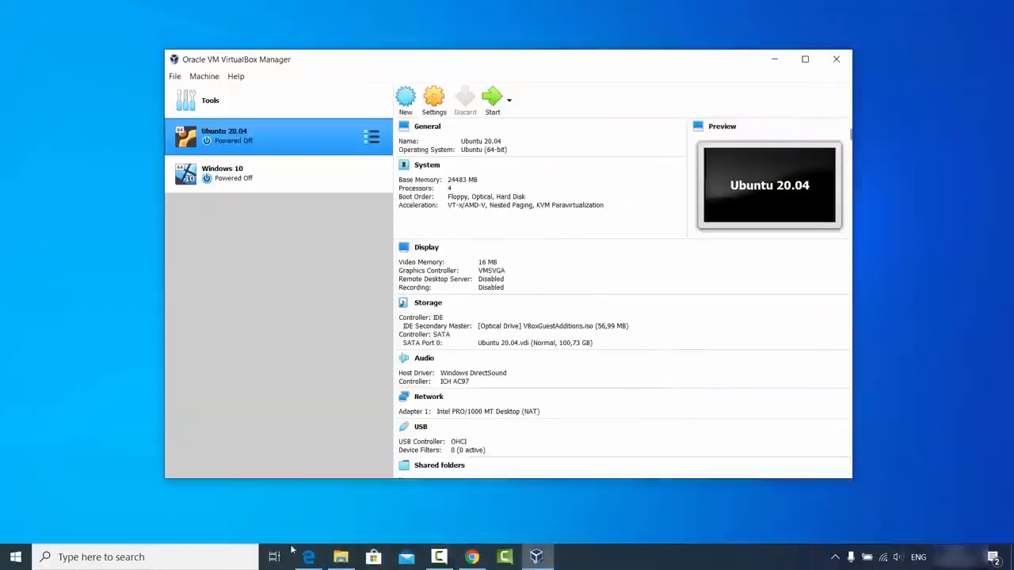
pyautogui.click(349, 564)
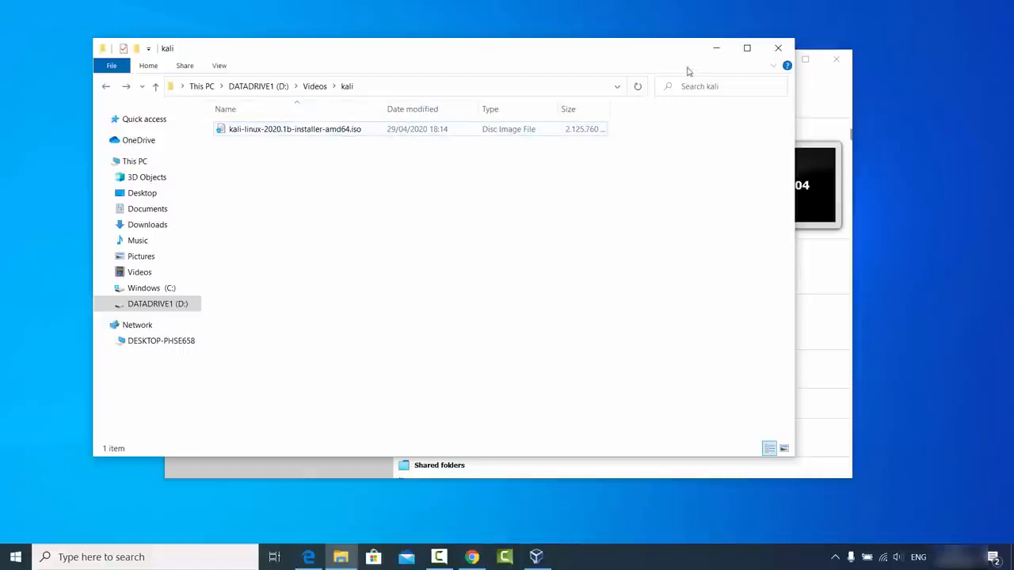
pyautogui.click(713, 49)
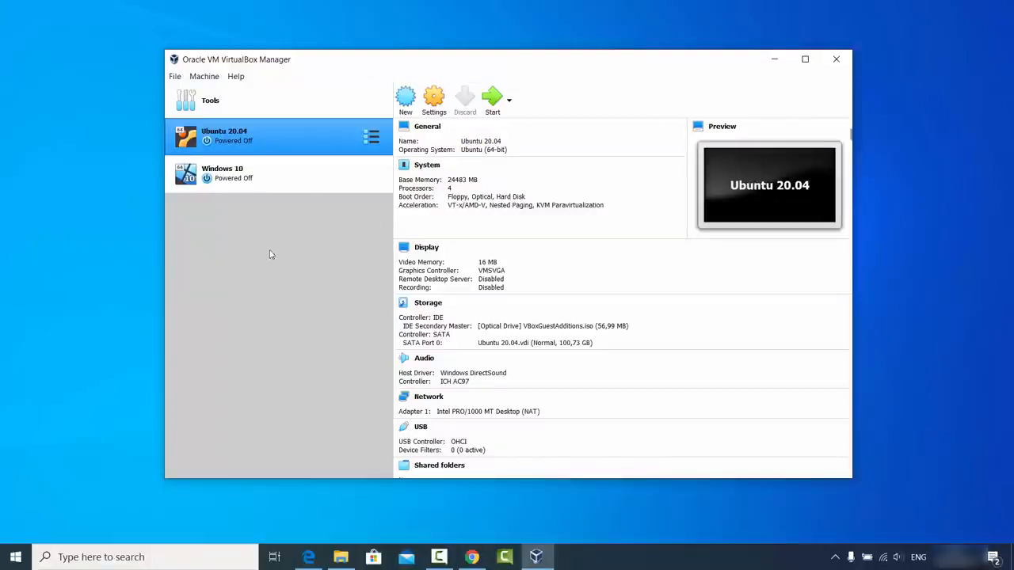
# Step: Start a new virtual machine named kali with type Linux and version Debian (64-bit)
pyautogui.click(407, 104)
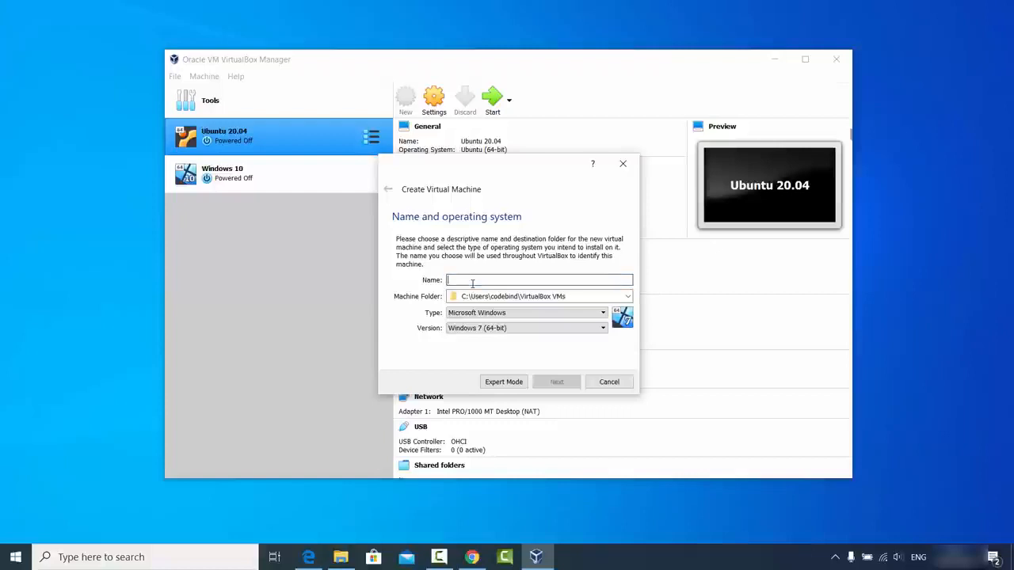
pyautogui.write('kali')
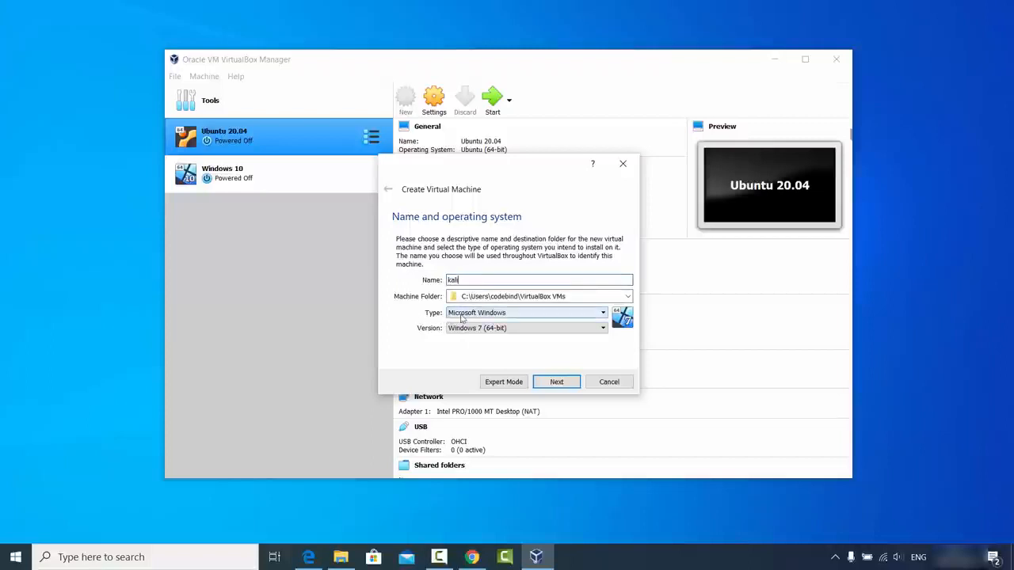
pyautogui.click(453, 314)
pyautogui.click(461, 331)
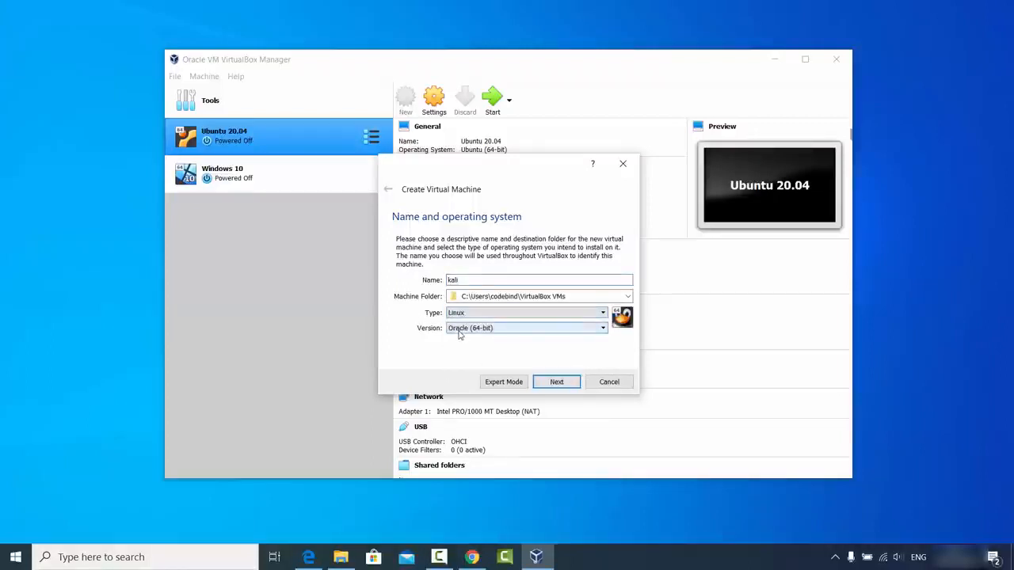
pyautogui.click(464, 330)
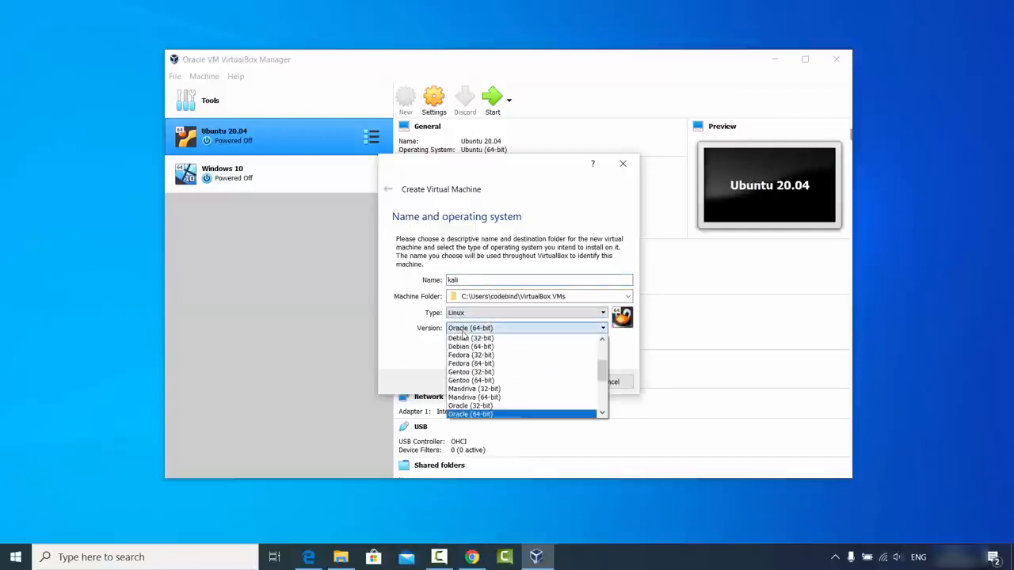
pyautogui.scroll(2, 501, 373)
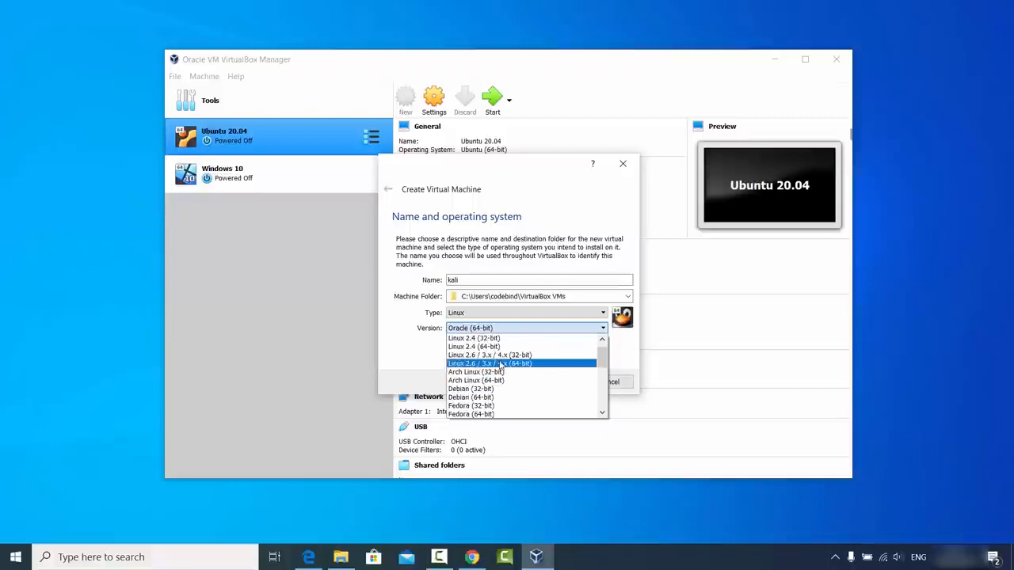
pyautogui.scroll(-1, 501, 366)
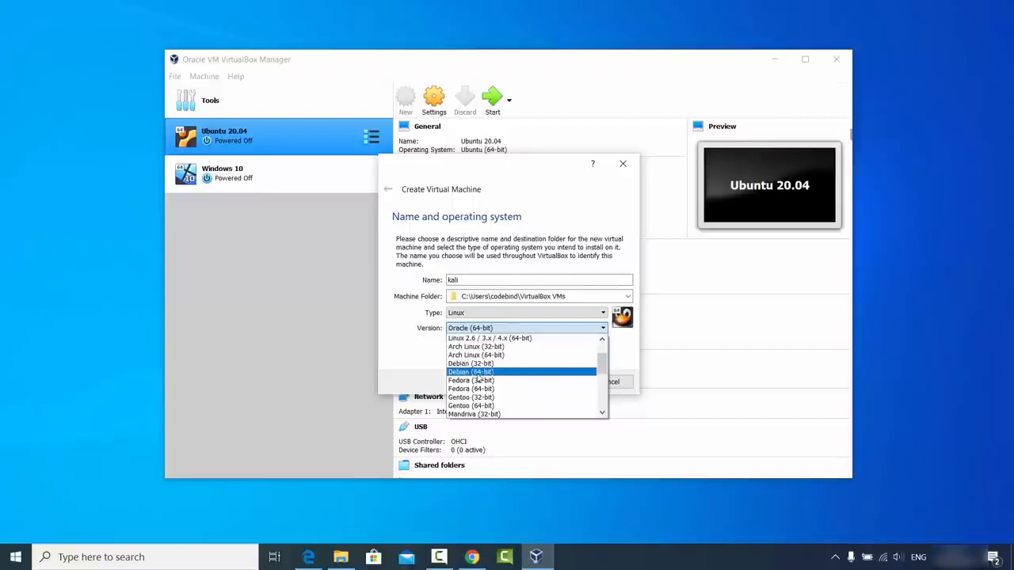
pyautogui.click(475, 373)
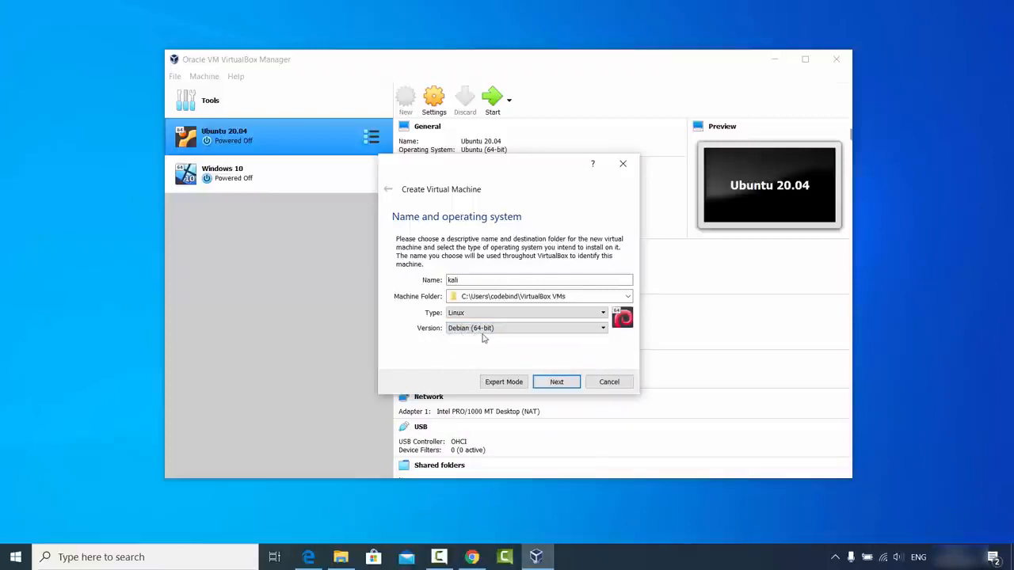
pyautogui.click(550, 382)
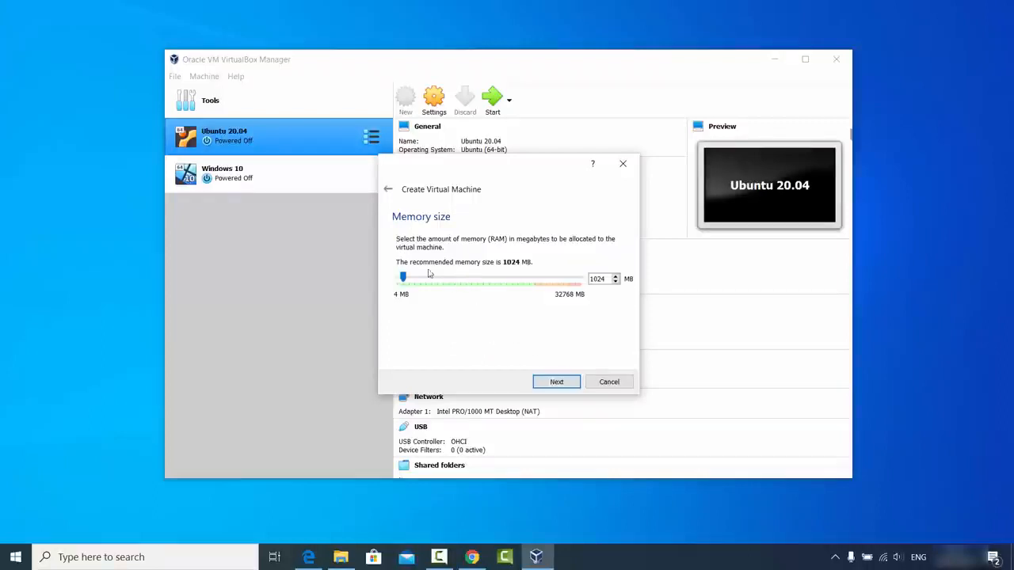
# Step: Allocate 24483 MB of memory to the new machine and choose to create a virtual hard disk now
pyautogui.moveTo(403, 277); pyautogui.dragTo(536, 291)
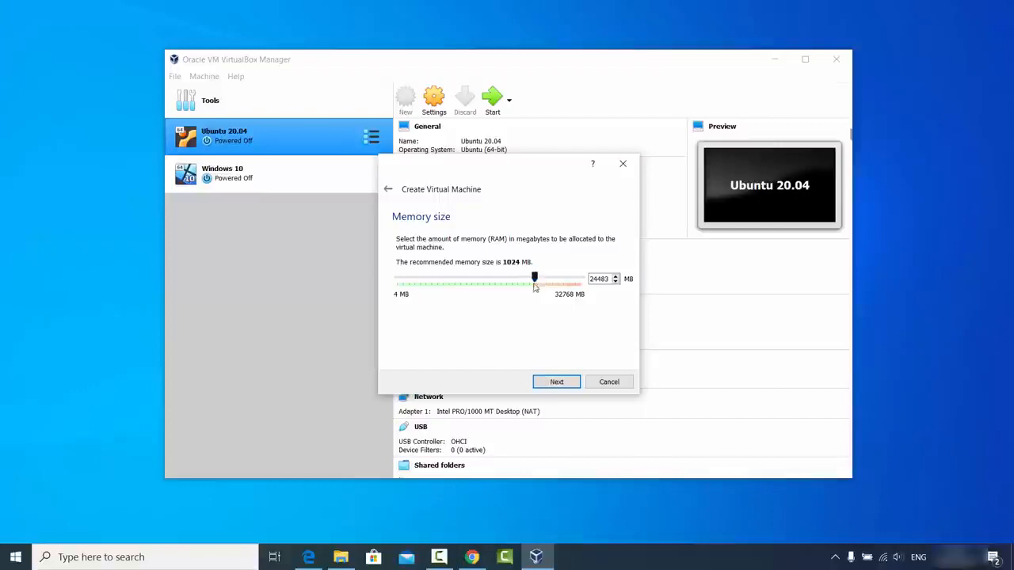
pyautogui.click(556, 381)
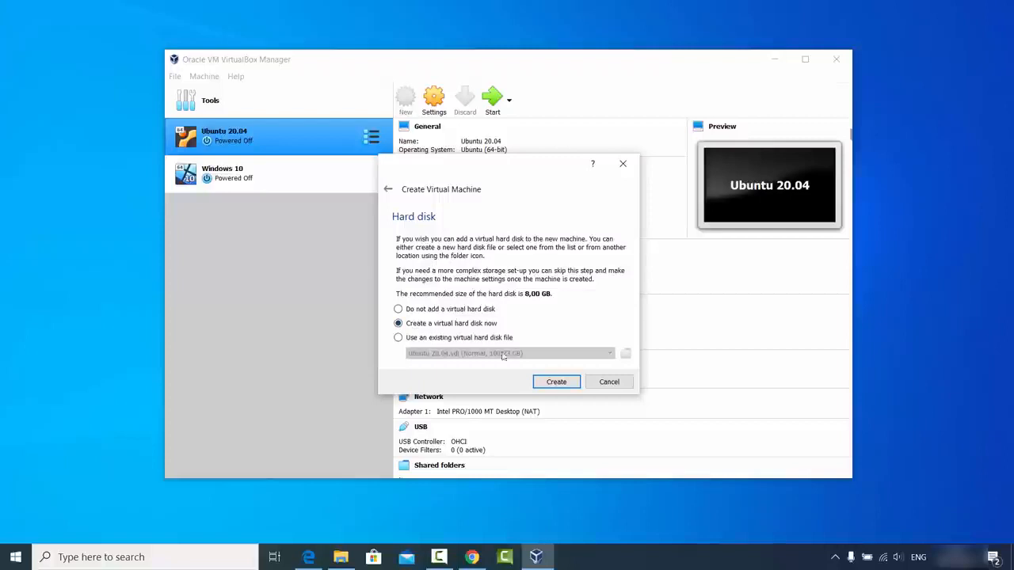
pyautogui.click(548, 385)
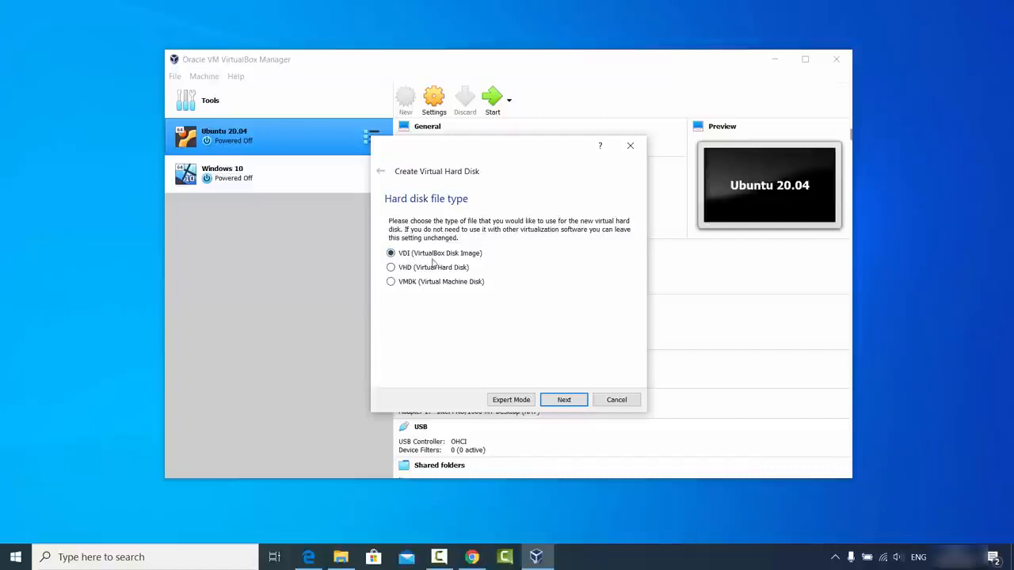
# Step: Create a dynamically allocated VDI hard disk of 100,73 GB for the kali machine
pyautogui.click(563, 399)
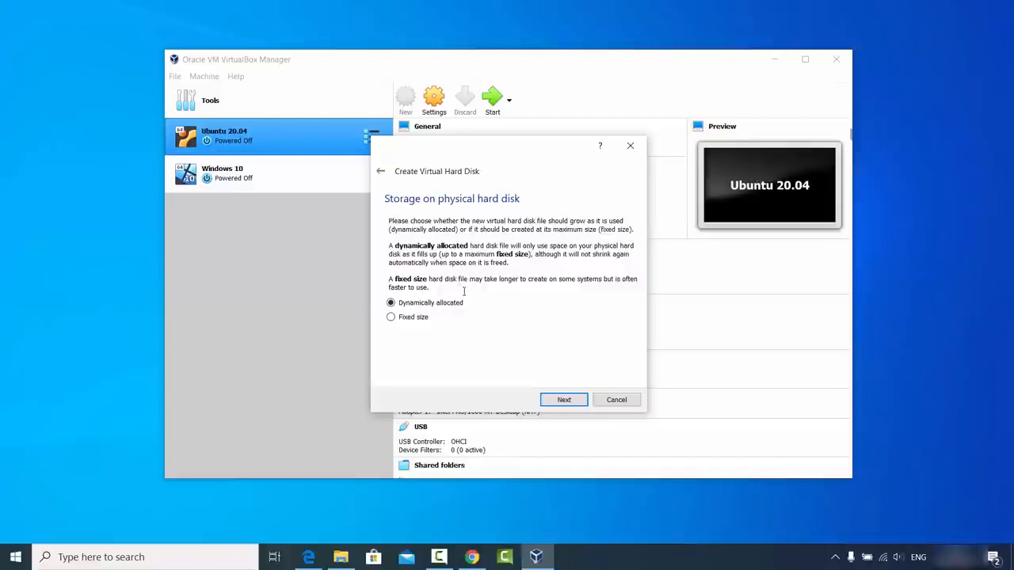
pyautogui.click(563, 400)
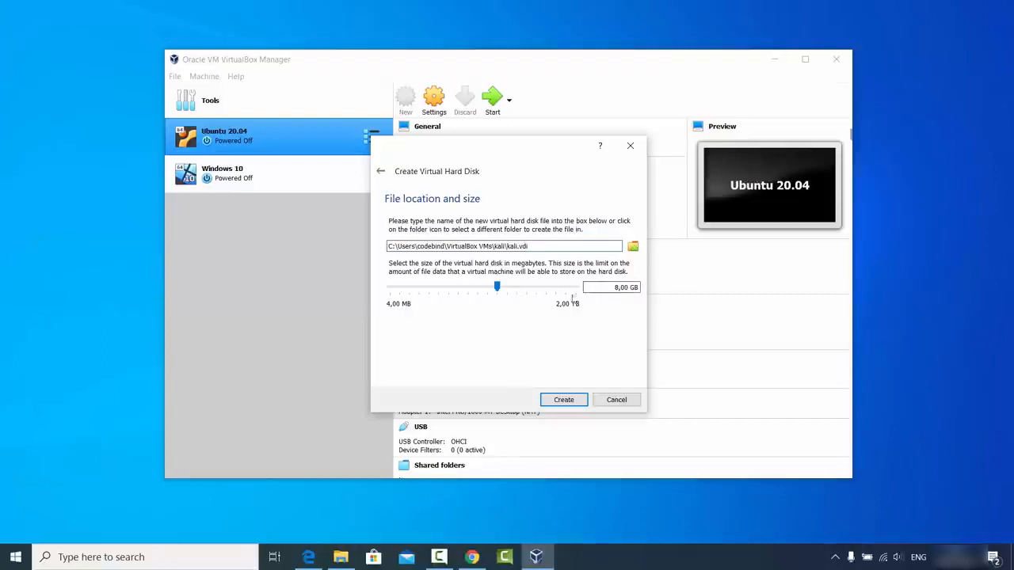
pyautogui.moveTo(496, 288); pyautogui.dragTo(535, 296)
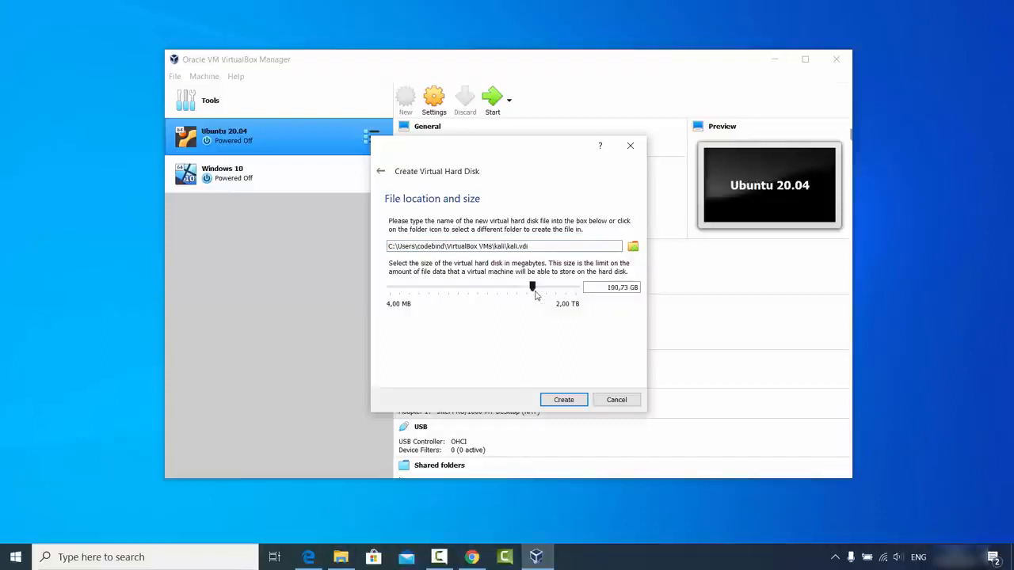
pyautogui.click(563, 399)
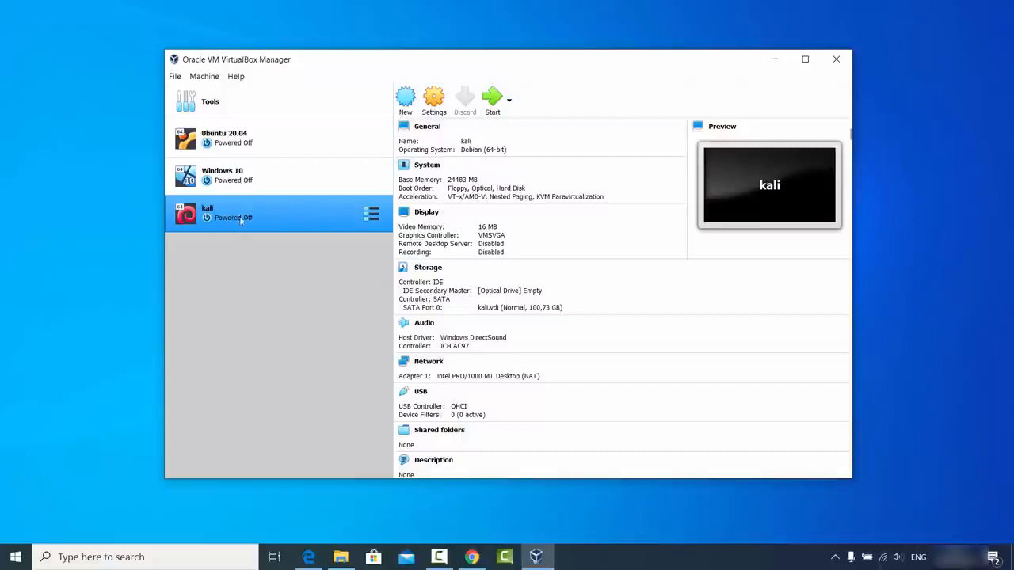
# Step: Set both Shared Clipboard and Drag'n'Drop to Bidirectional in the kali machine's general settings
pyautogui.click(435, 109)
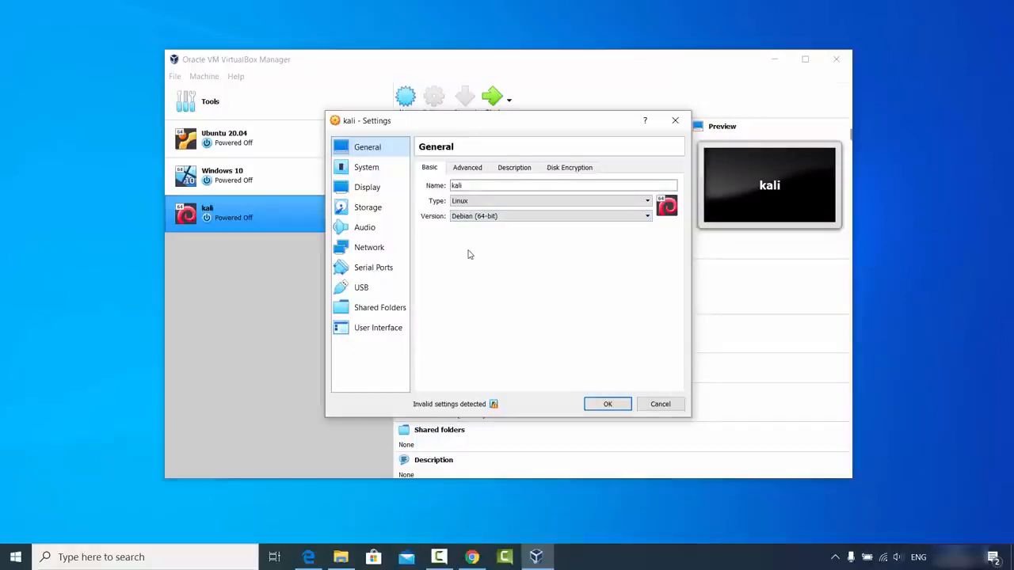
pyautogui.click(469, 169)
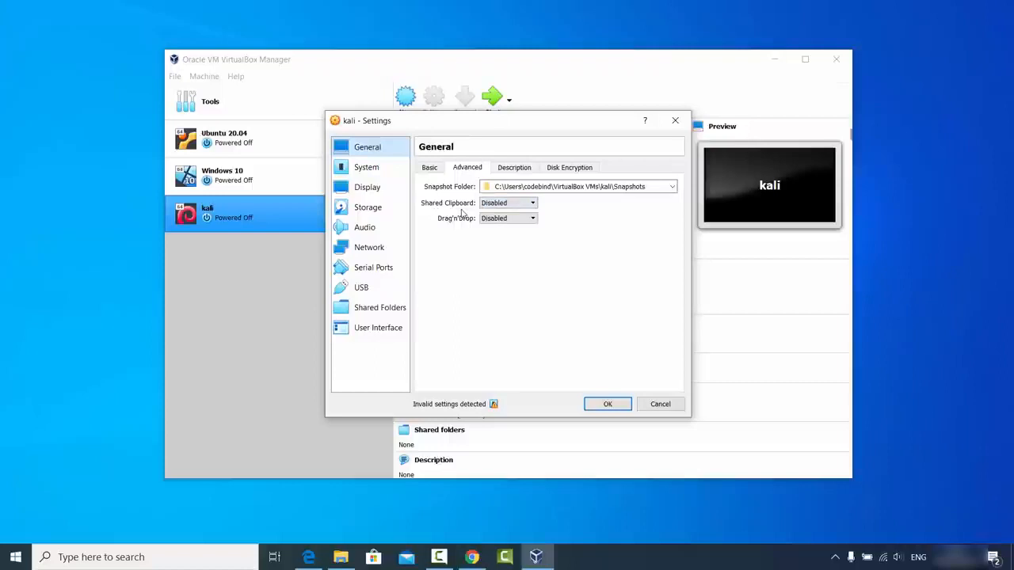
pyautogui.click(492, 205)
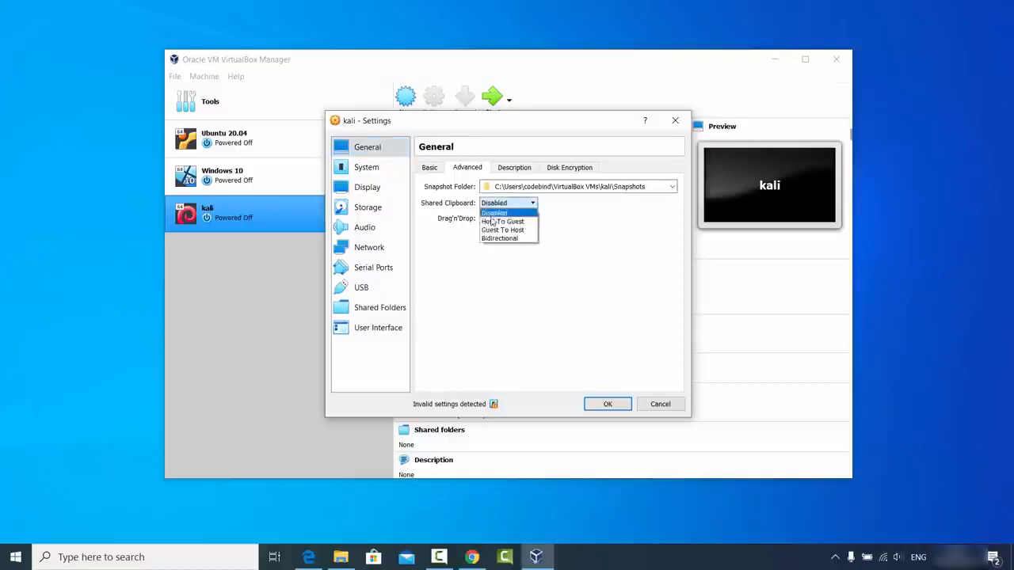
pyautogui.click(491, 239)
pyautogui.click(499, 219)
pyautogui.click(499, 253)
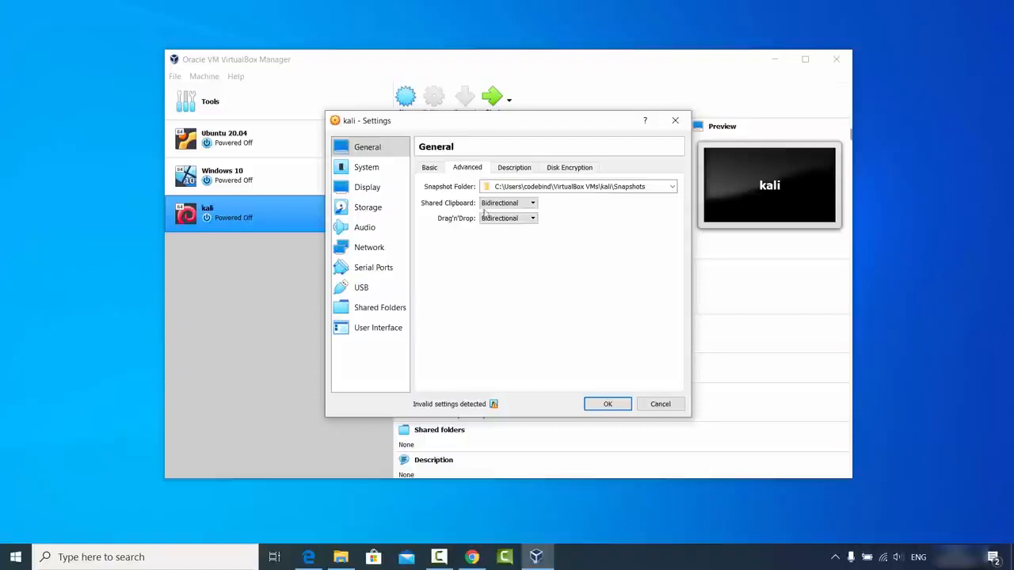
# Step: Allocate 4 processors to the kali machine in its system settings
pyautogui.click(514, 168)
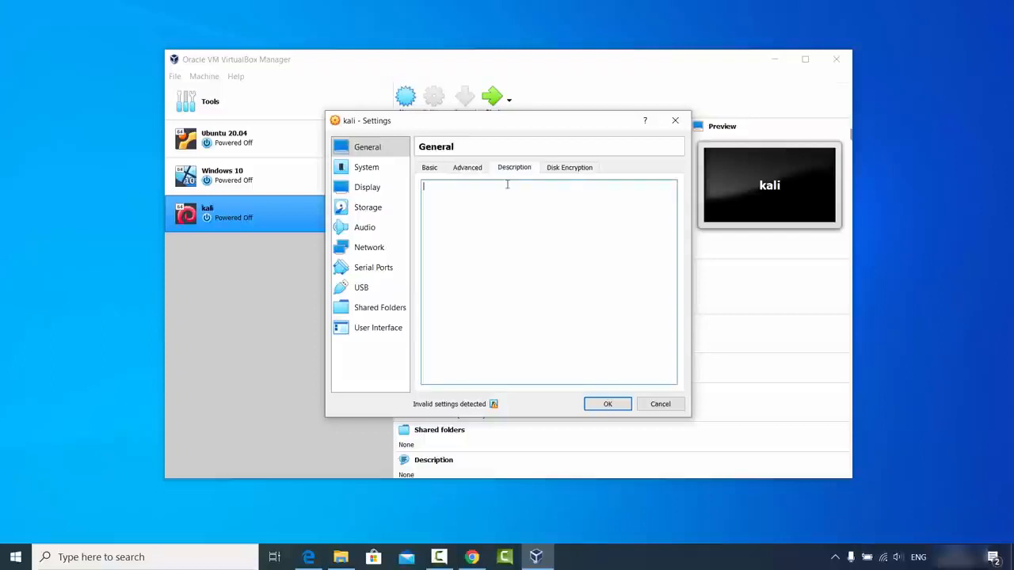
pyautogui.click(568, 169)
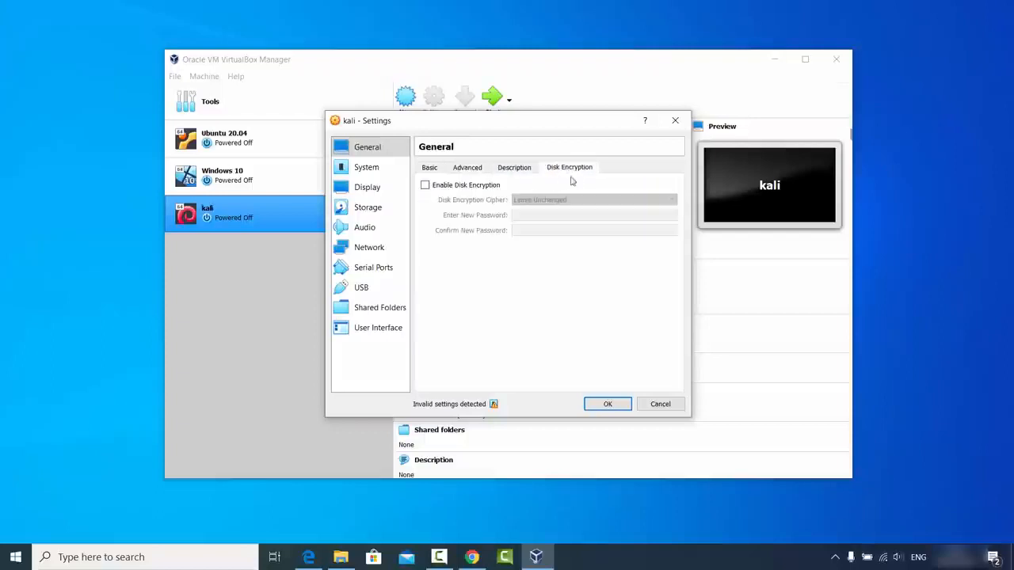
pyautogui.click(376, 173)
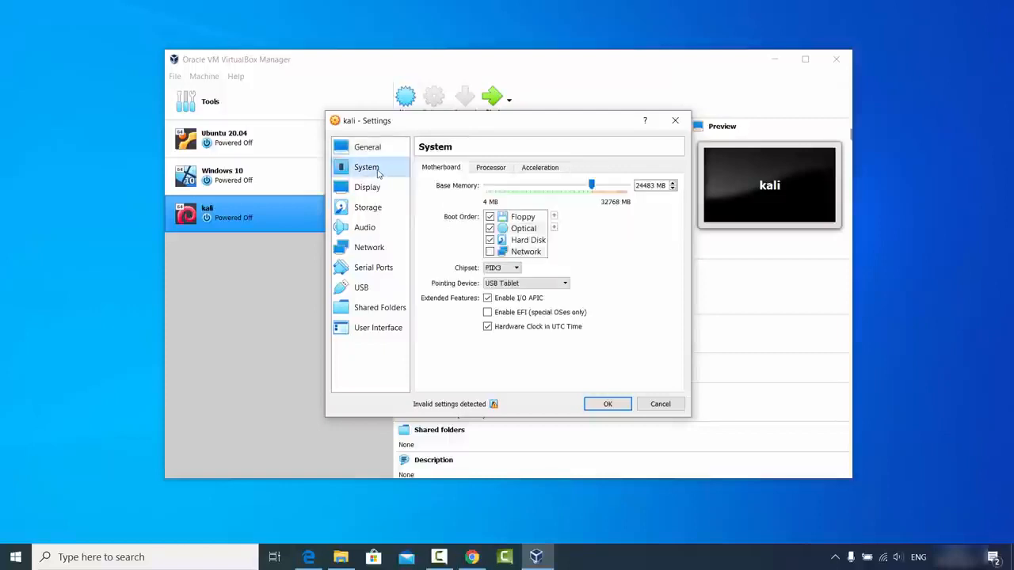
pyautogui.click(489, 170)
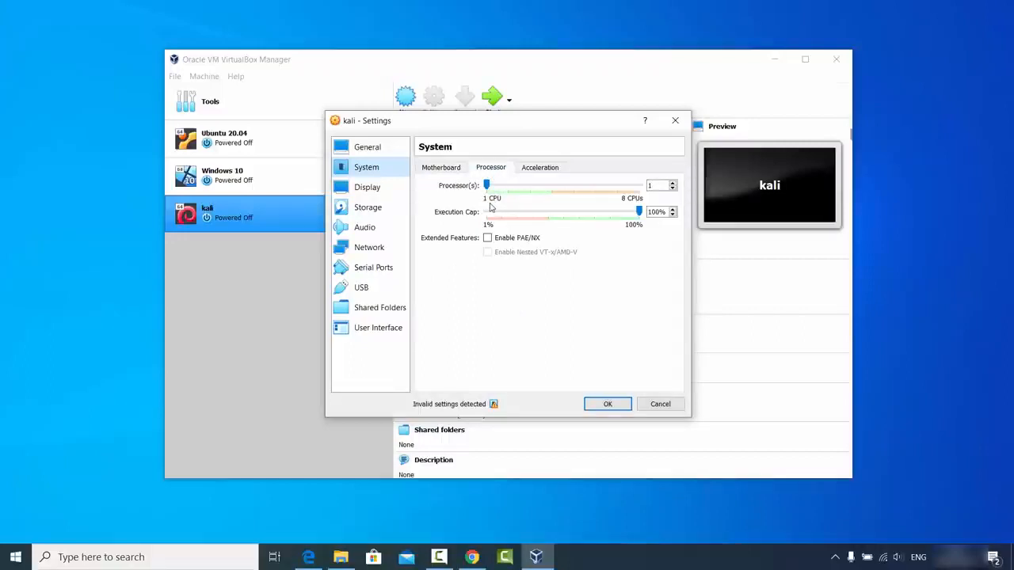
pyautogui.click(487, 185)
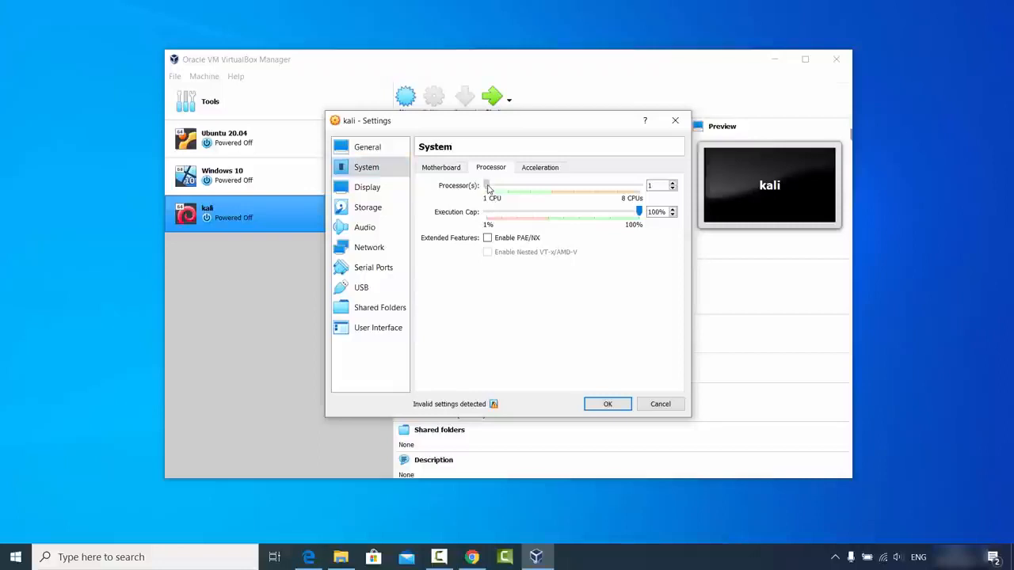
pyautogui.moveTo(492, 188); pyautogui.dragTo(550, 192)
# Step: Open the disk file chooser for the empty optical drive on the kali machine's IDE controller
pyautogui.click(385, 193)
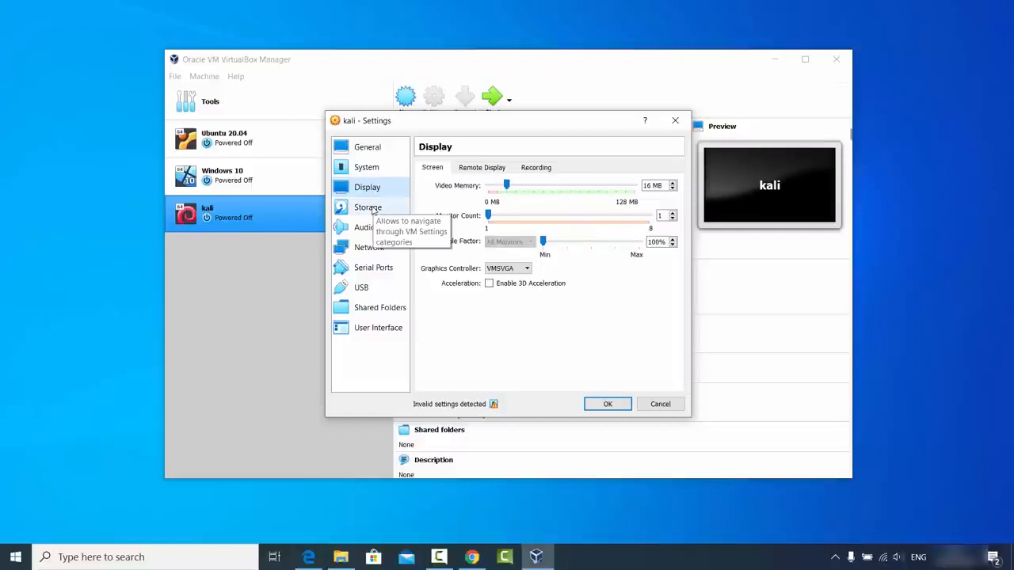
pyautogui.click(372, 209)
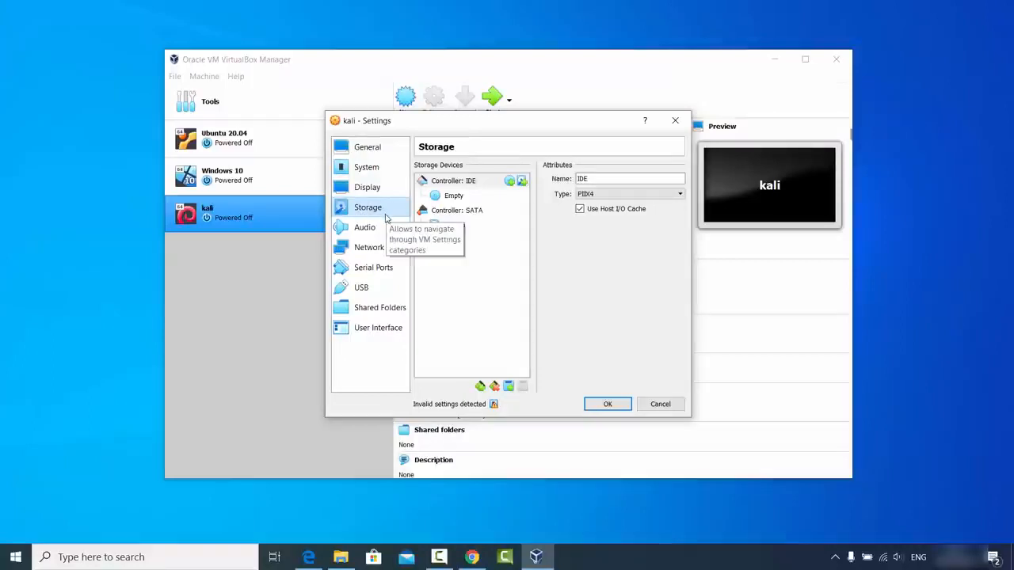
pyautogui.click(455, 200)
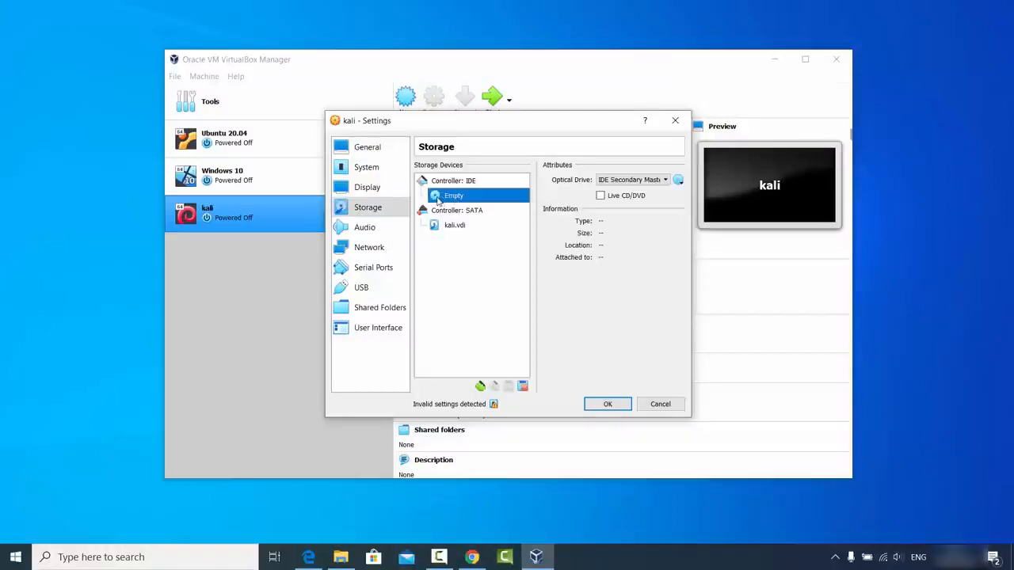
pyautogui.click(678, 182)
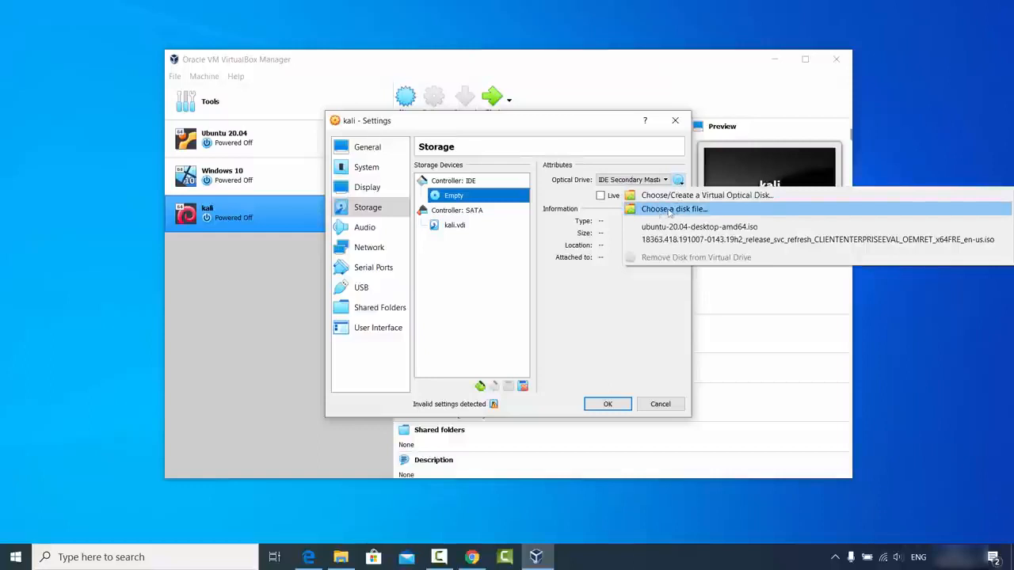
pyautogui.click(674, 209)
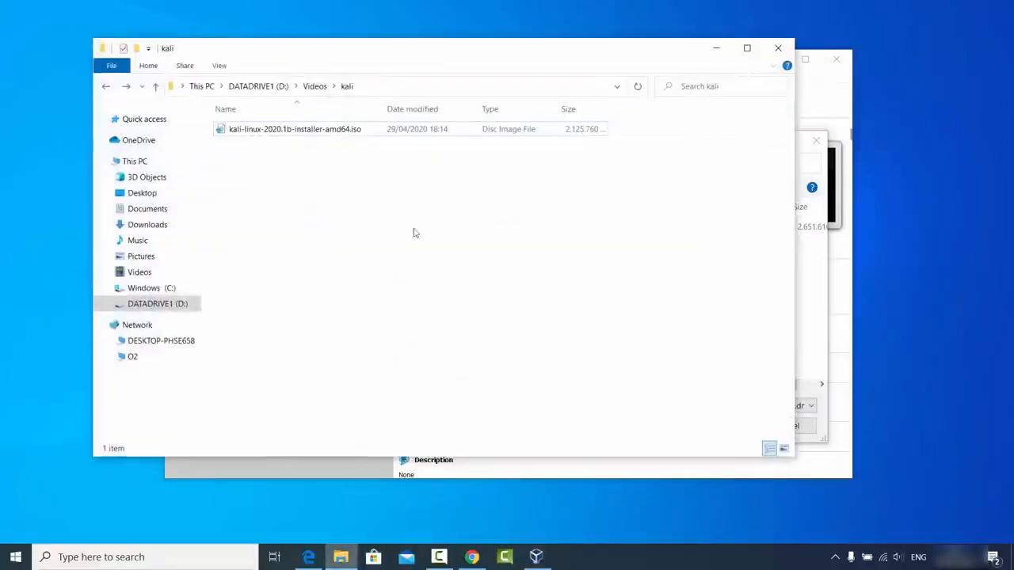
# Step: Load kali-linux-2020.1b-installer-amd64.iso from D:\Videos\kali into the optical drive
pyautogui.click(422, 85)
pyautogui.hotkey('ctrl', 'c')
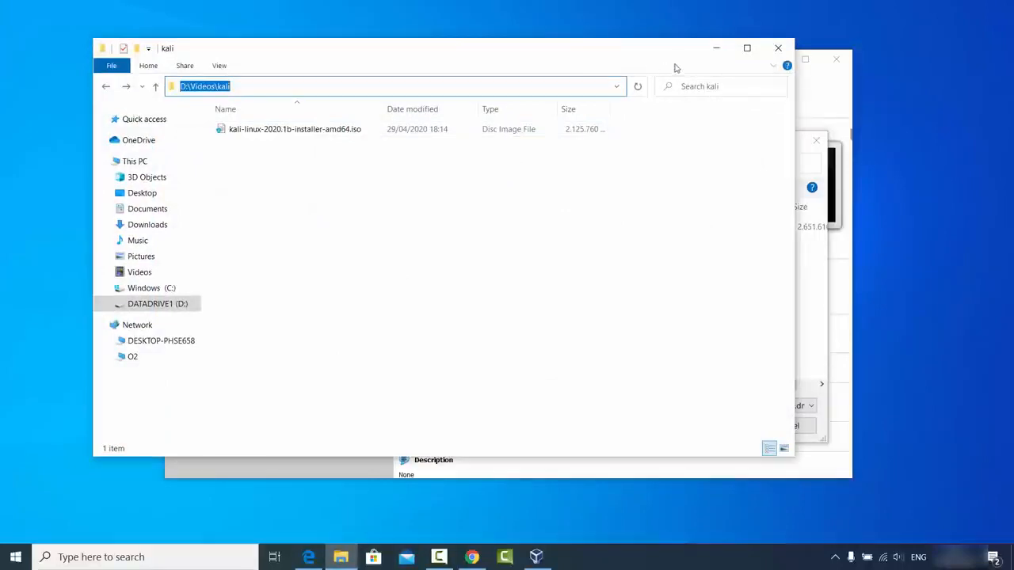
pyautogui.click(711, 52)
pyautogui.click(629, 163)
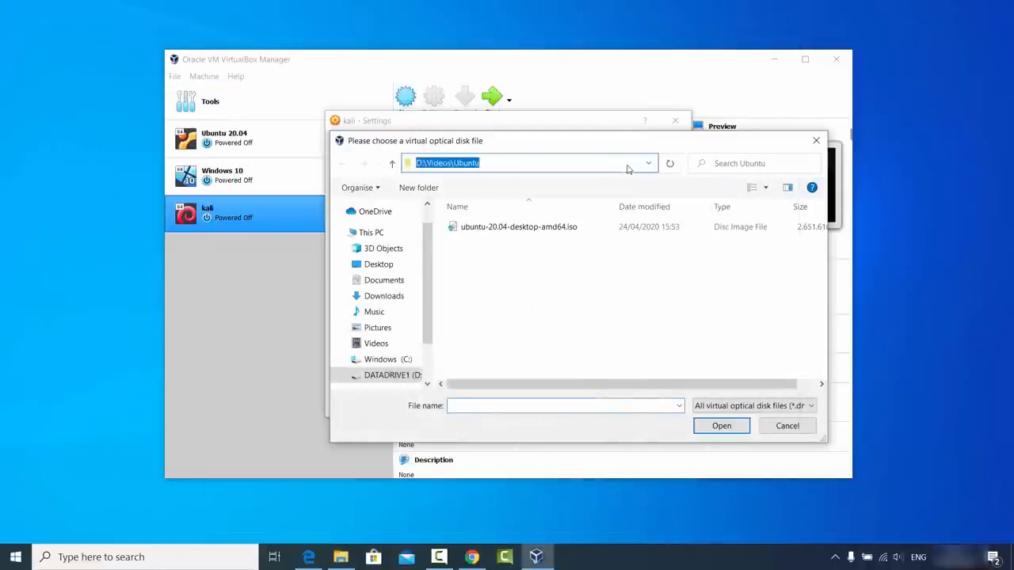
pyautogui.hotkey('ctrl', 'v')
pyautogui.press('Return')
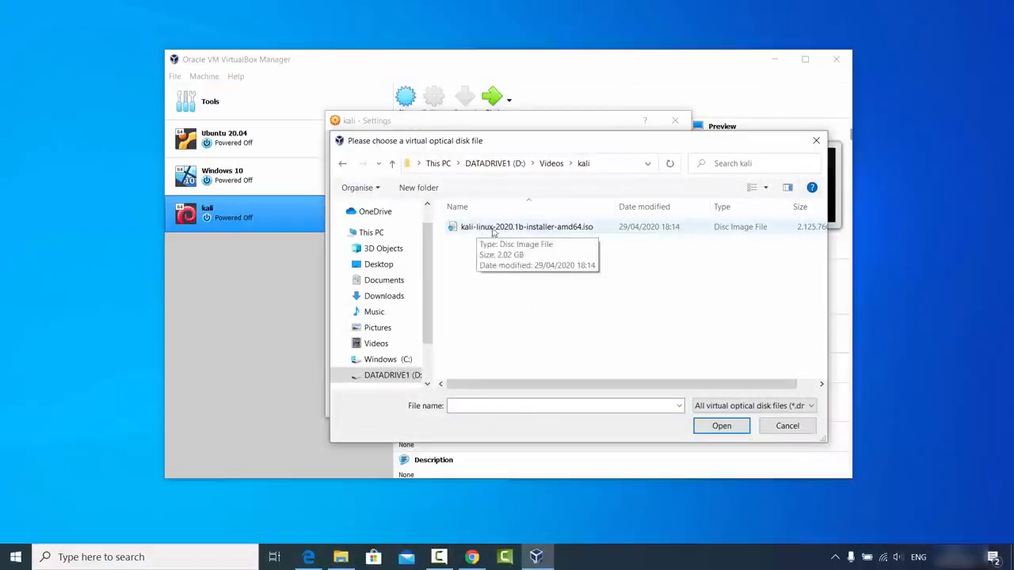
pyautogui.click(522, 232)
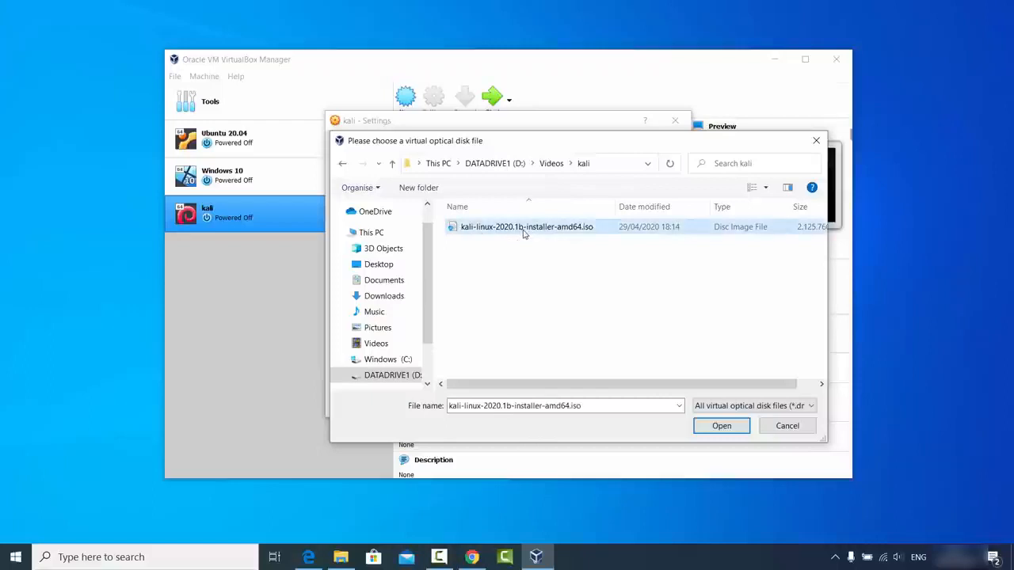
pyautogui.click(719, 426)
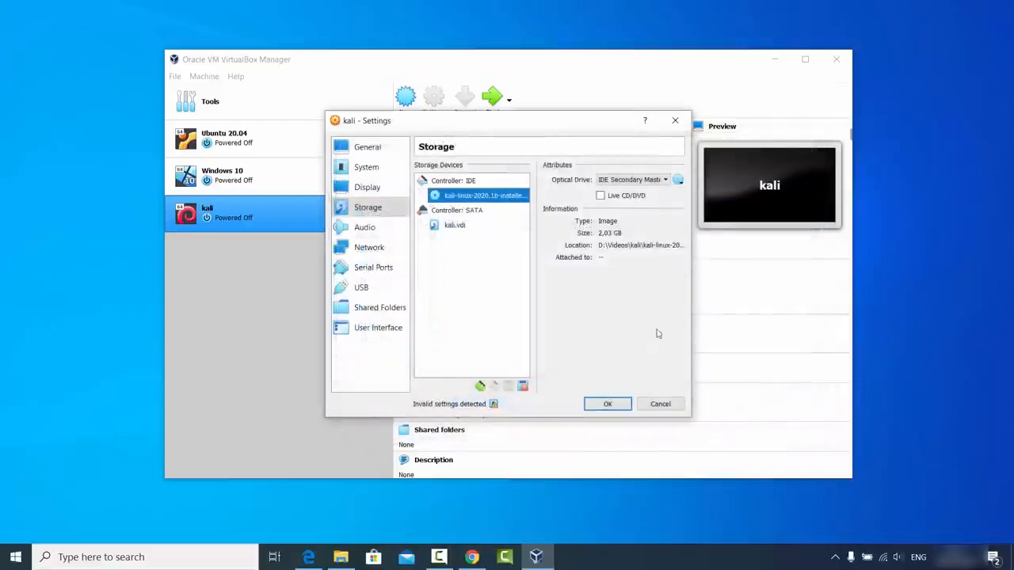
# Step: Save the kali machine's settings and start it with kali-linux-2020.1b-installer-amd64.iso as the start-up disk
pyautogui.moveTo(691, 417); pyautogui.dragTo(895, 416)
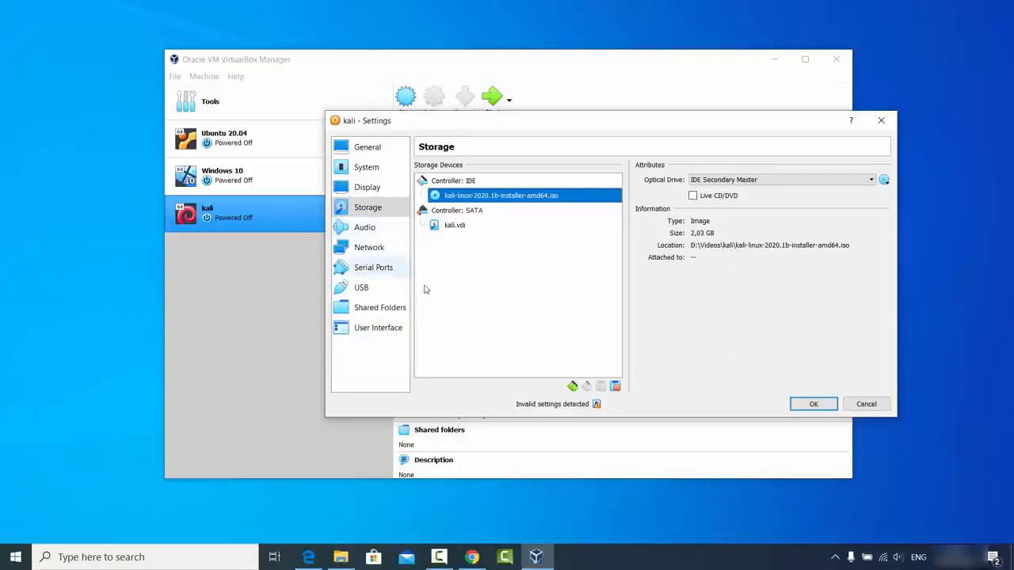
pyautogui.click(811, 405)
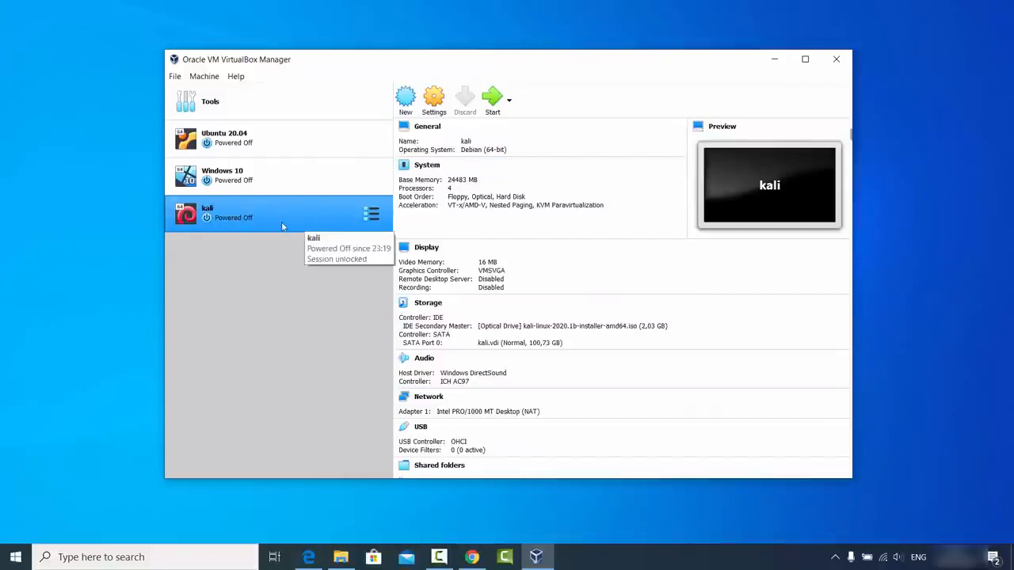
pyautogui.click(496, 104)
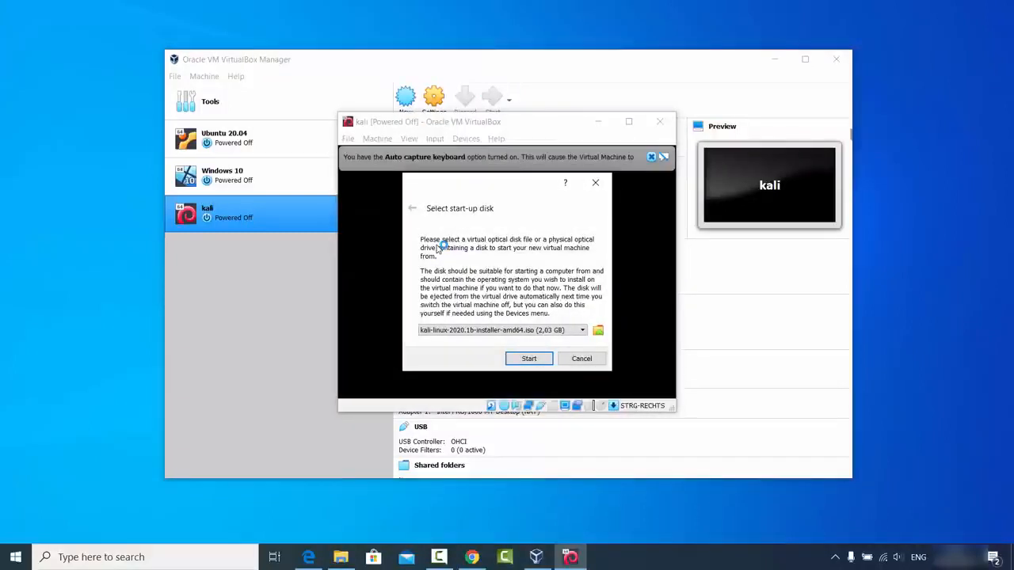
pyautogui.click(527, 359)
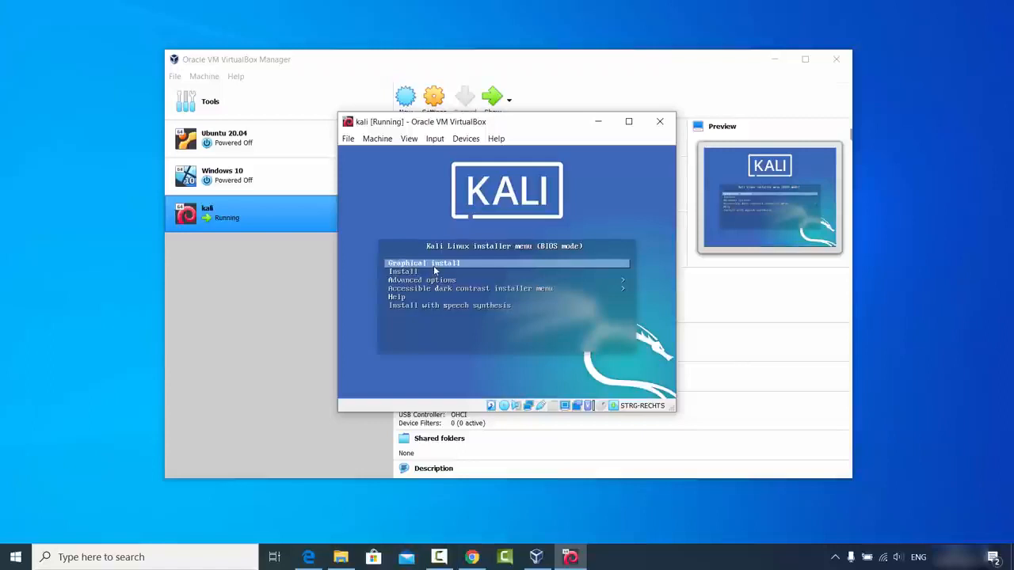
# Step: Launch the Graphical install option from the Kali Linux installer boot menu
pyautogui.press('Down')
pyautogui.press('Down')
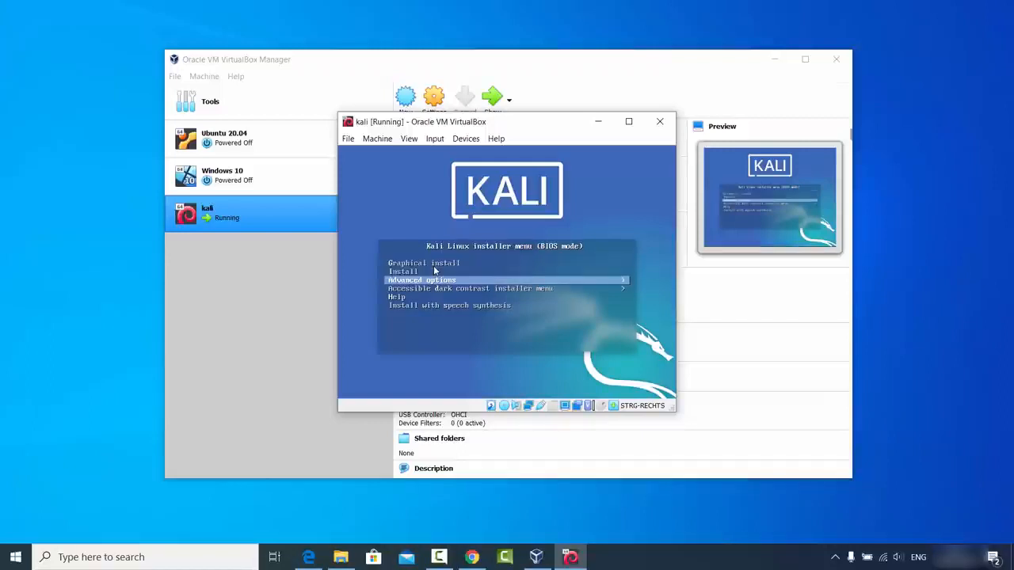
pyautogui.press('Down')
pyautogui.press('Up')
pyautogui.press('Up')
pyautogui.press('Up')
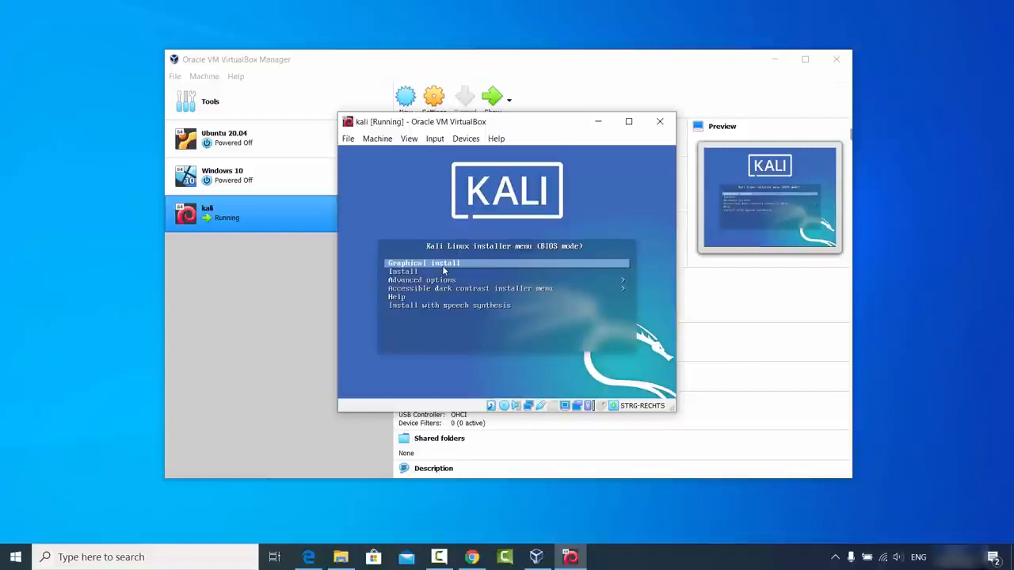
pyautogui.press('Return')
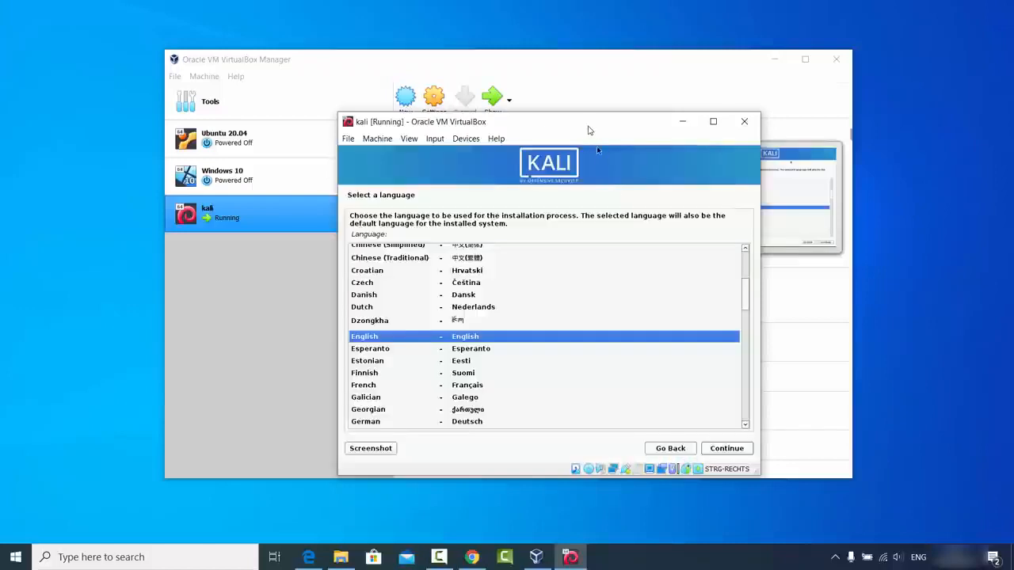
# Step: Accept English as the installation language and United States as the location
pyautogui.moveTo(585, 124); pyautogui.dragTo(542, 123)
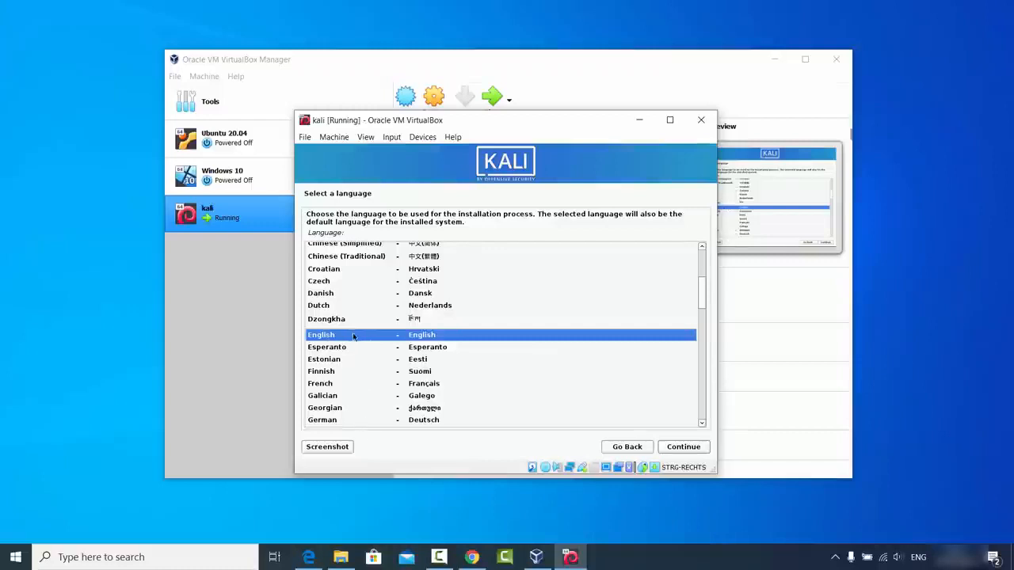
pyautogui.click(679, 447)
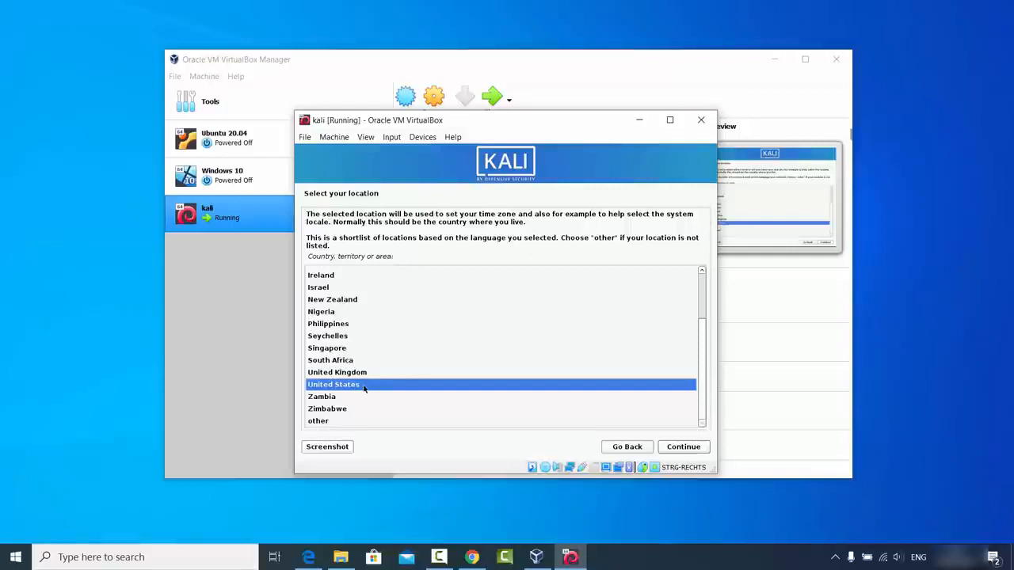
pyautogui.click(686, 447)
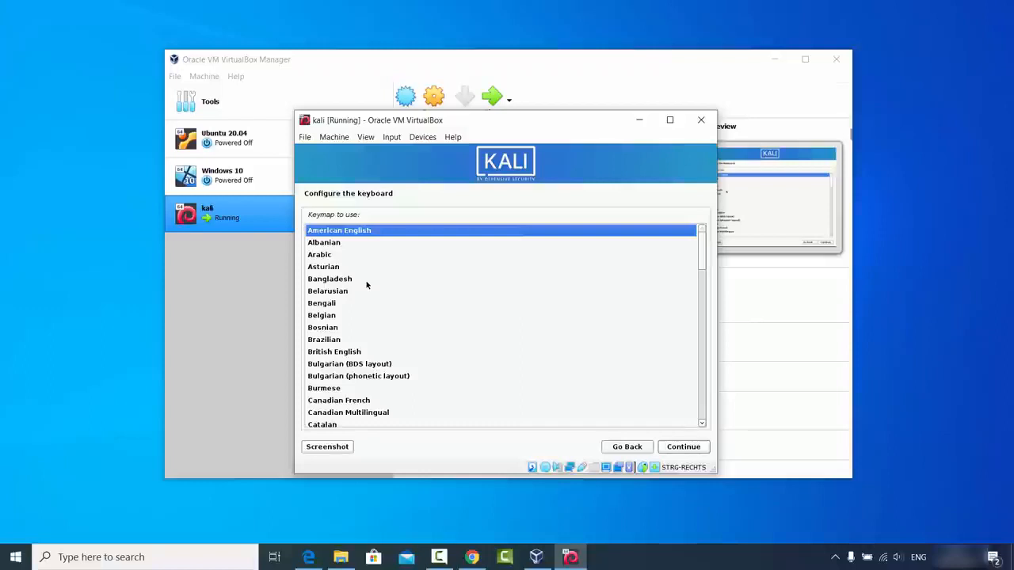
# Step: Choose German as the keyboard keymap and continue the installation
pyautogui.click(343, 304)
pyautogui.scroll(-1, 343, 305)
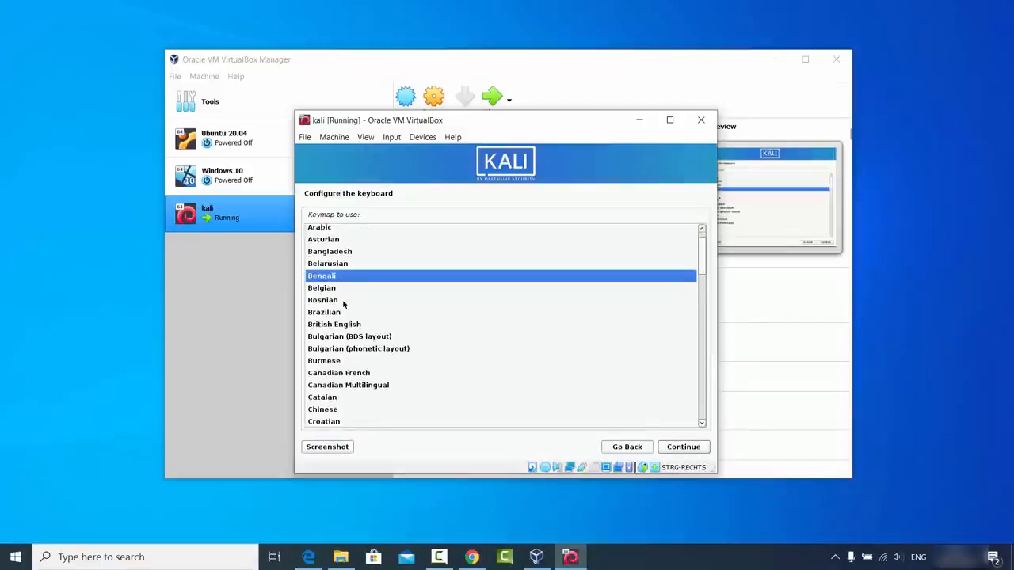
pyautogui.scroll(-5, 343, 304)
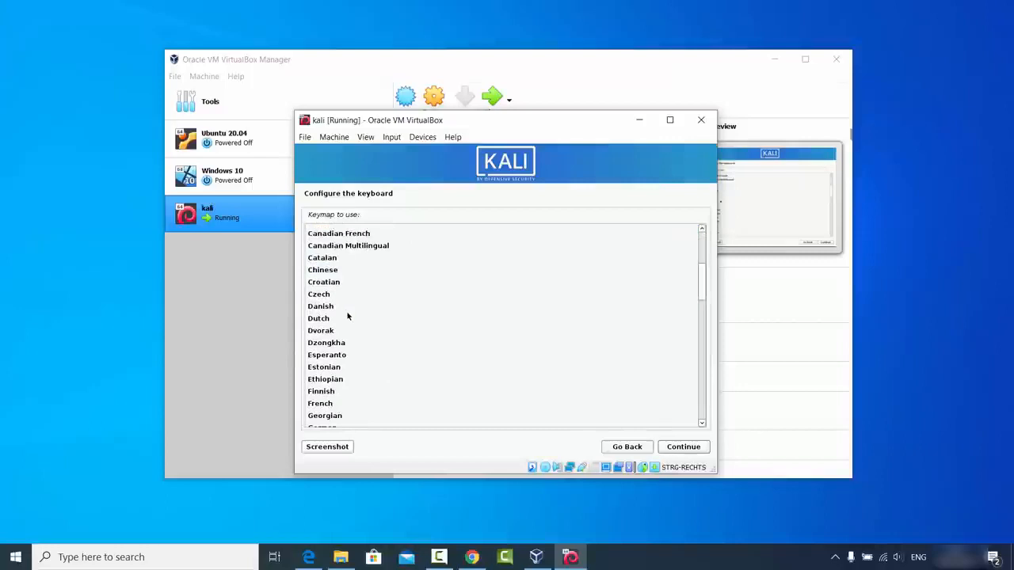
pyautogui.scroll(-1, 347, 316)
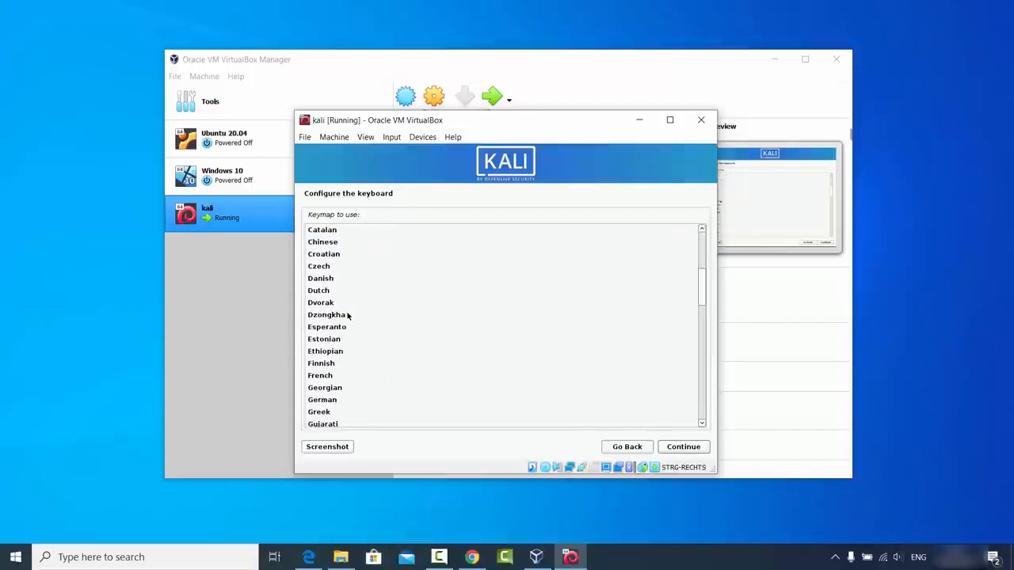
pyautogui.click(331, 403)
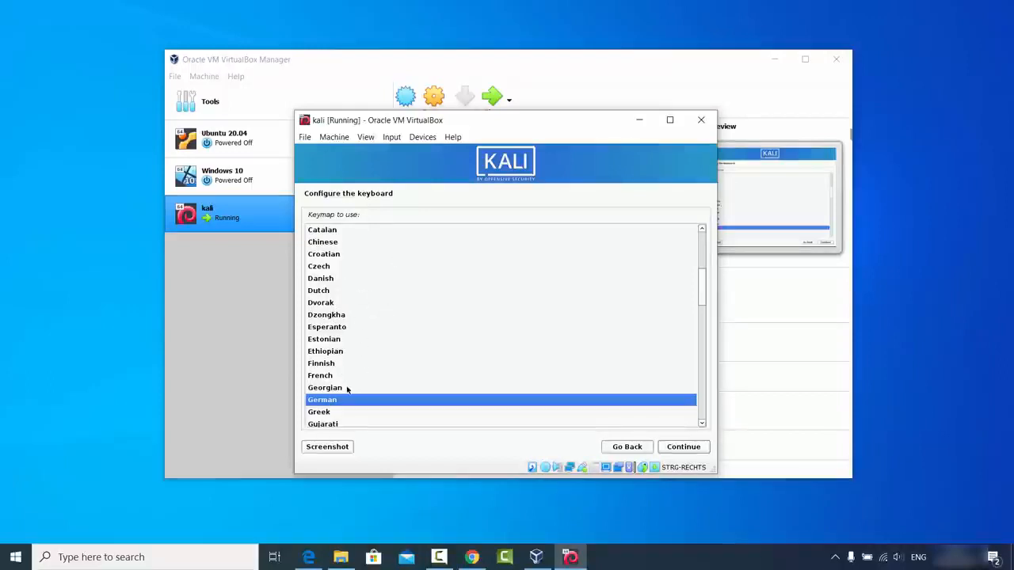
pyautogui.click(683, 446)
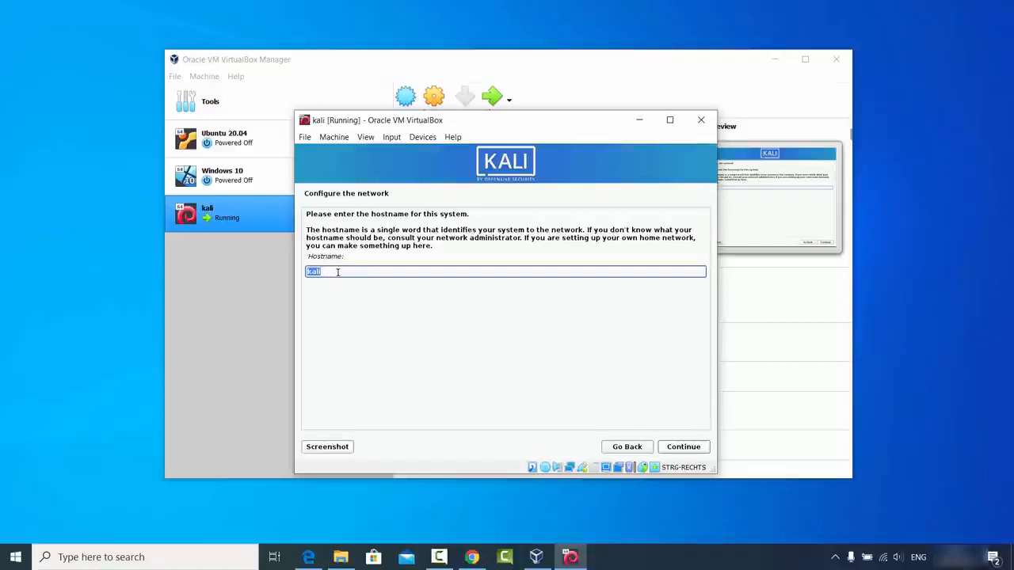
# Step: Accept the hostname kali and continue with the domain name left blank
pyautogui.click(674, 449)
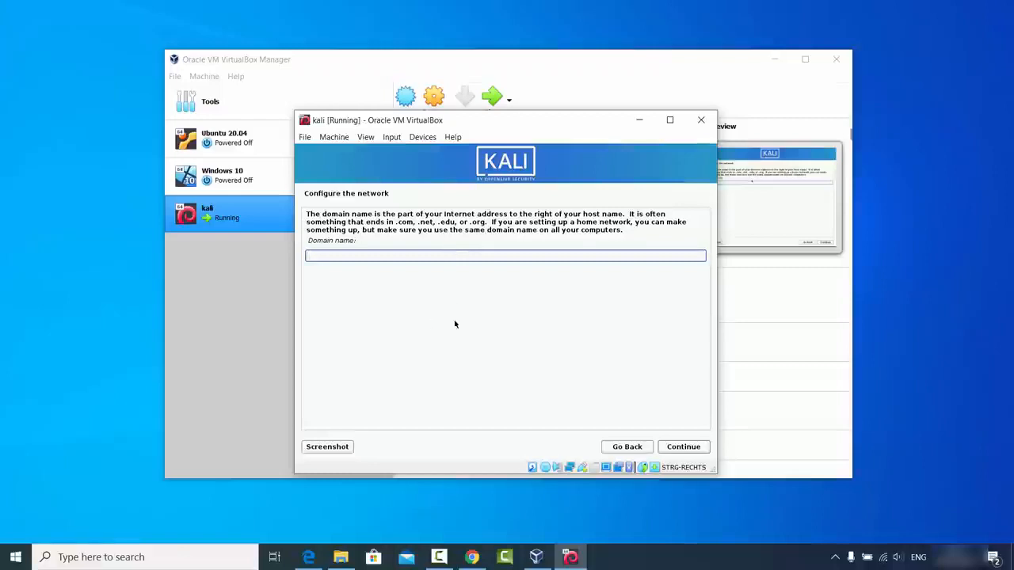
pyautogui.click(682, 448)
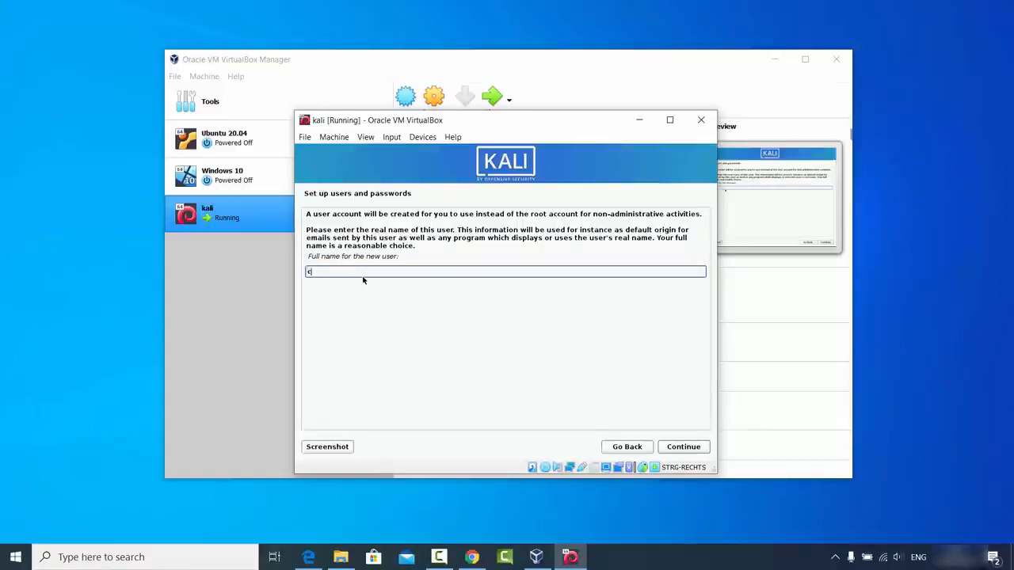
# Step: Enter codebind as the new user's full name and accept codebind as the account username
pyautogui.write('odebind')
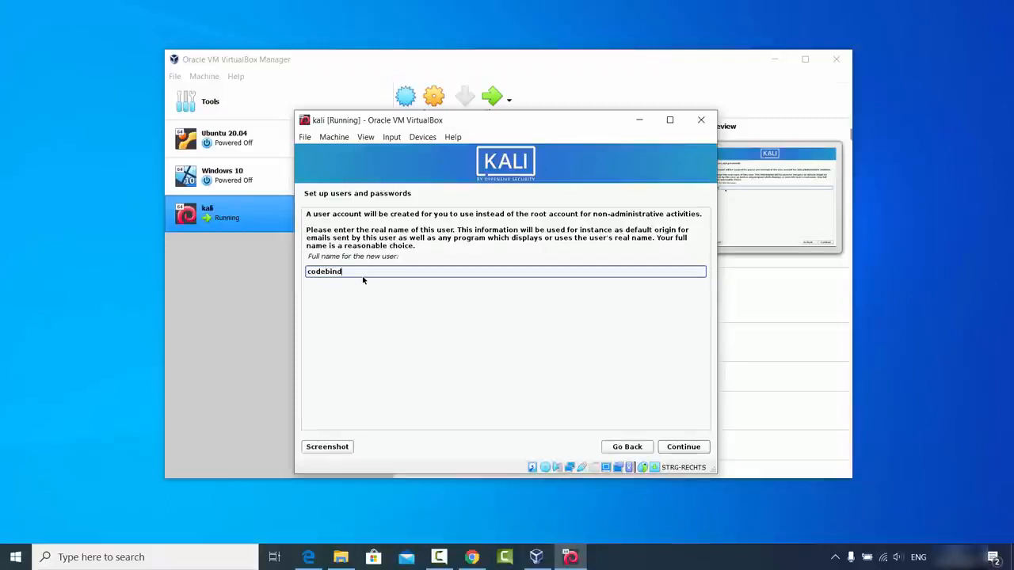
pyautogui.press('Return')
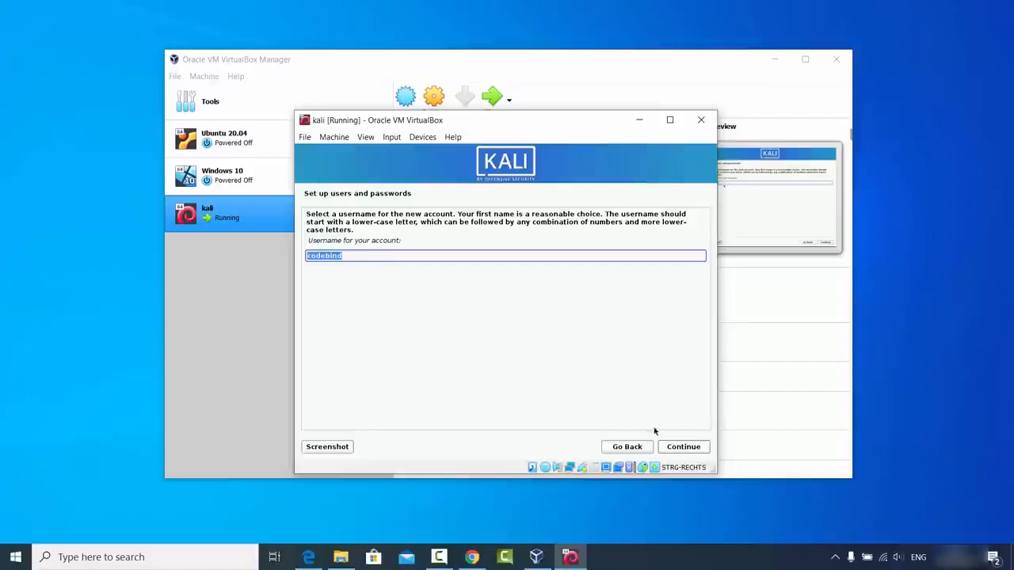
pyautogui.click(675, 448)
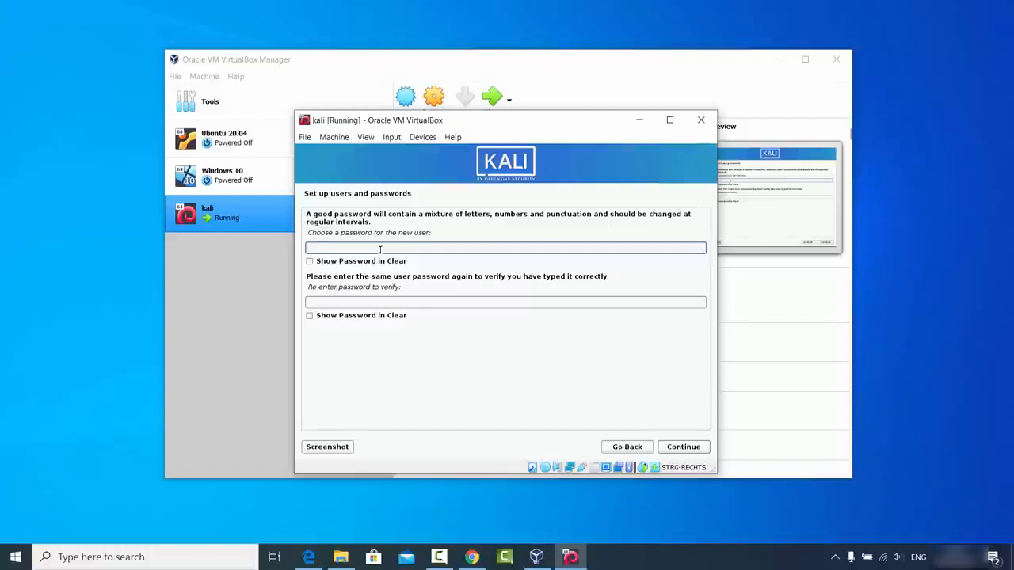
# Step: Enter the new user's password, re-enter it for verification, and continue the installation
pyautogui.write('123456')
pyautogui.click(379, 302)
pyautogui.write('1234')
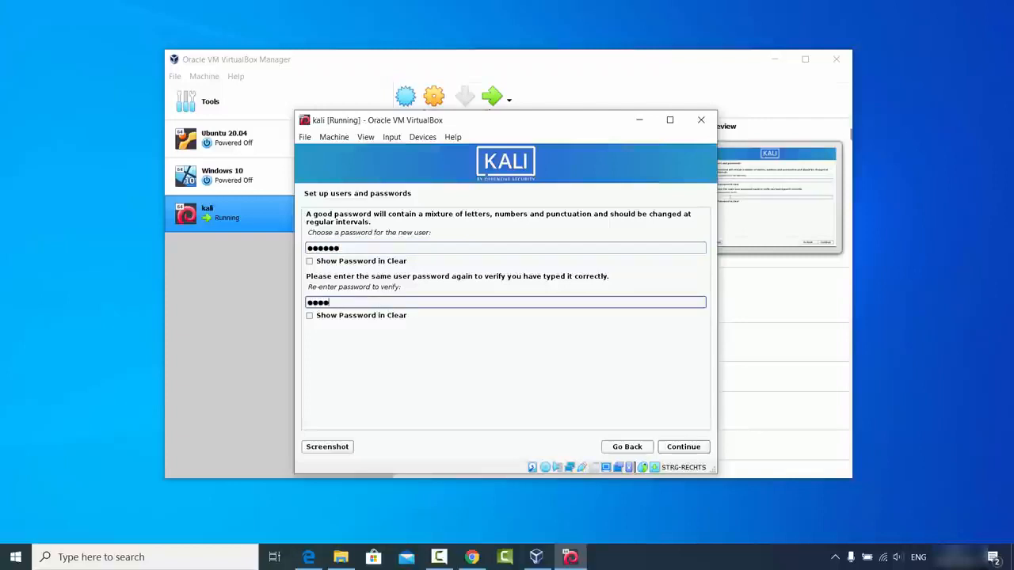
pyautogui.write('56')
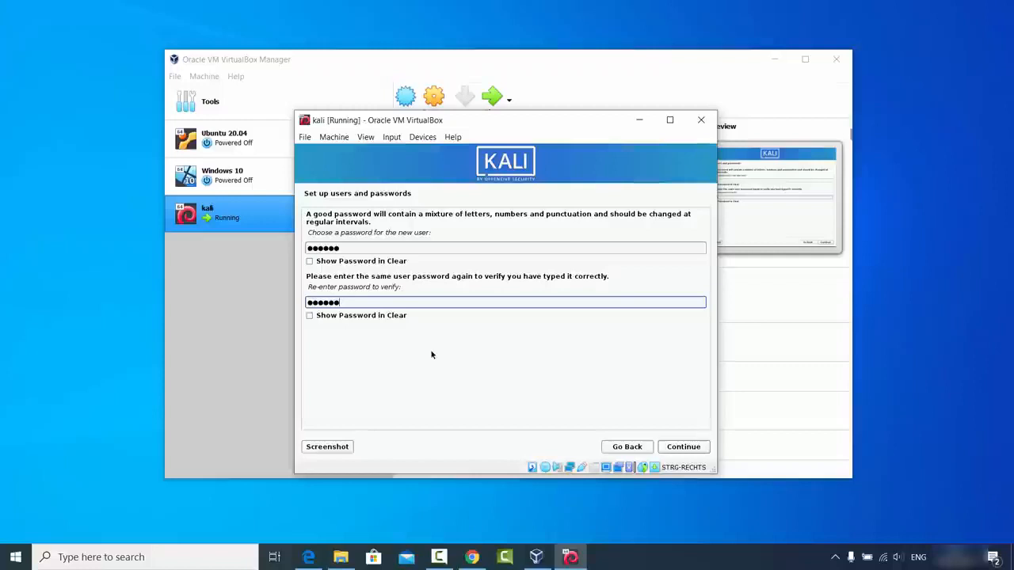
pyautogui.click(688, 448)
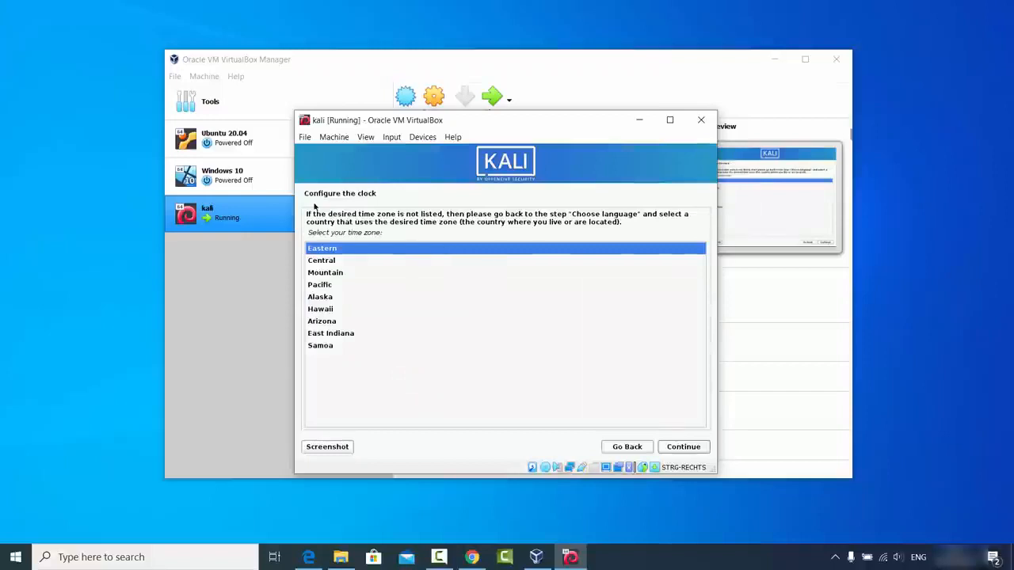
# Step: Set the clock's time zone to Central and continue the installation
pyautogui.press('Down')
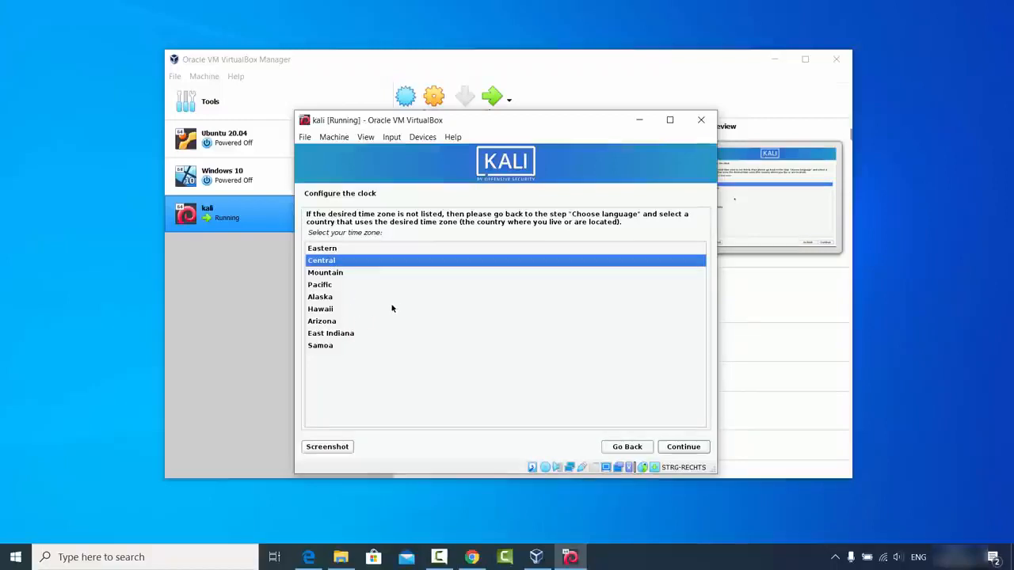
pyautogui.click(674, 448)
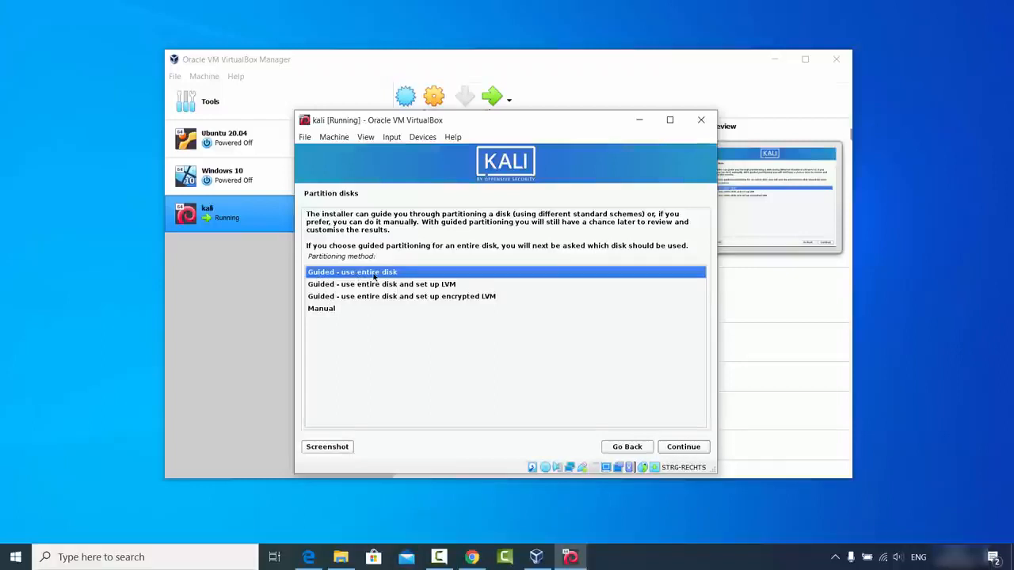
# Step: Partition the entire VBOX HARDDISK (sda) with guided partitioning, all files in one partition, and write the changes to disk
pyautogui.click(678, 448)
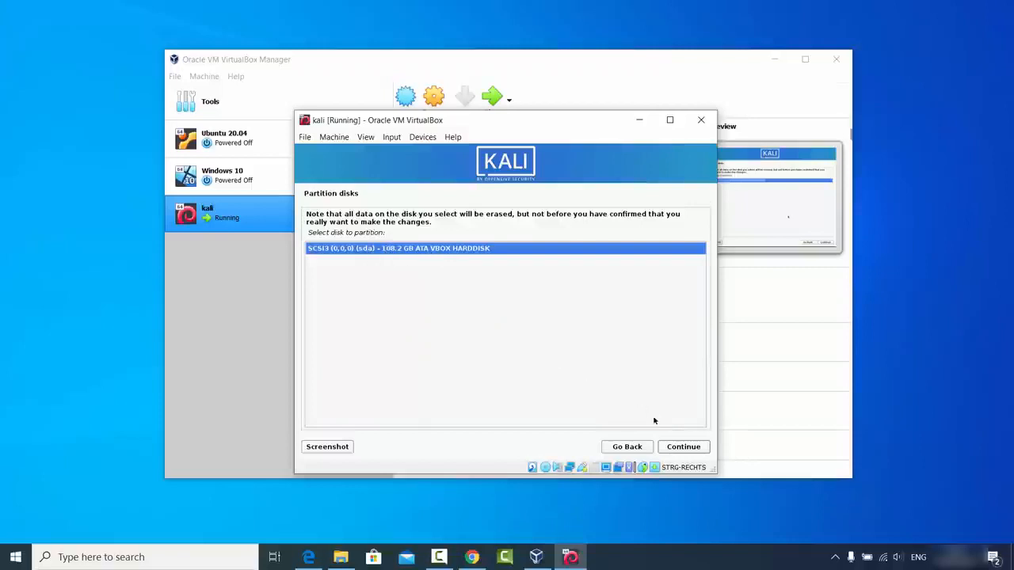
pyautogui.click(677, 448)
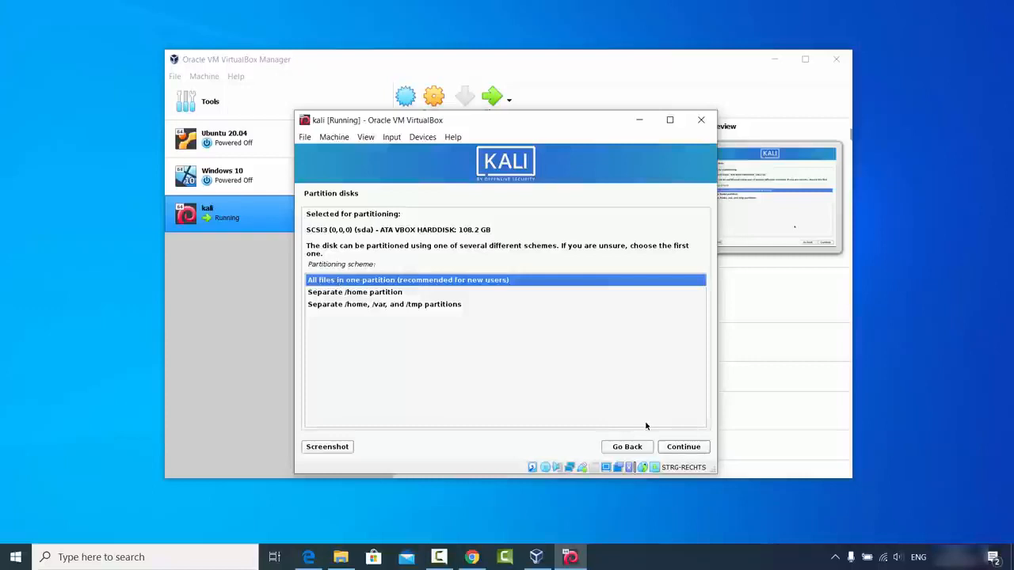
pyautogui.click(677, 447)
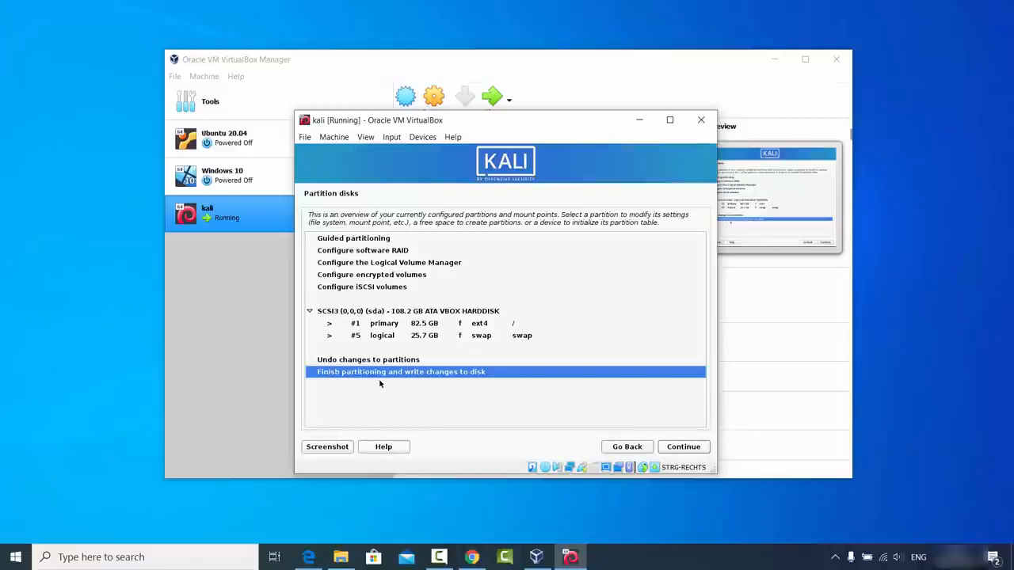
pyautogui.click(679, 448)
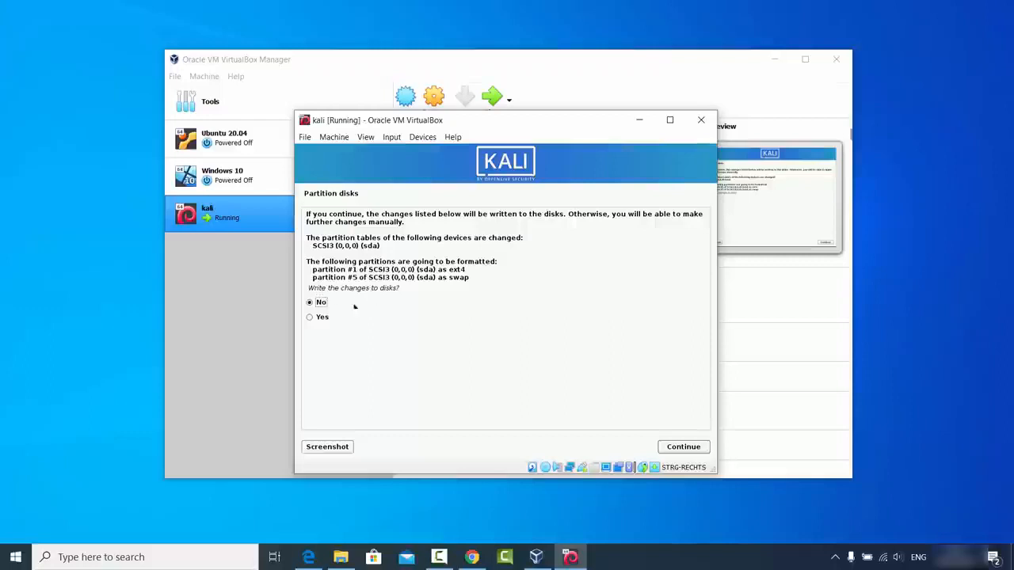
pyautogui.click(324, 318)
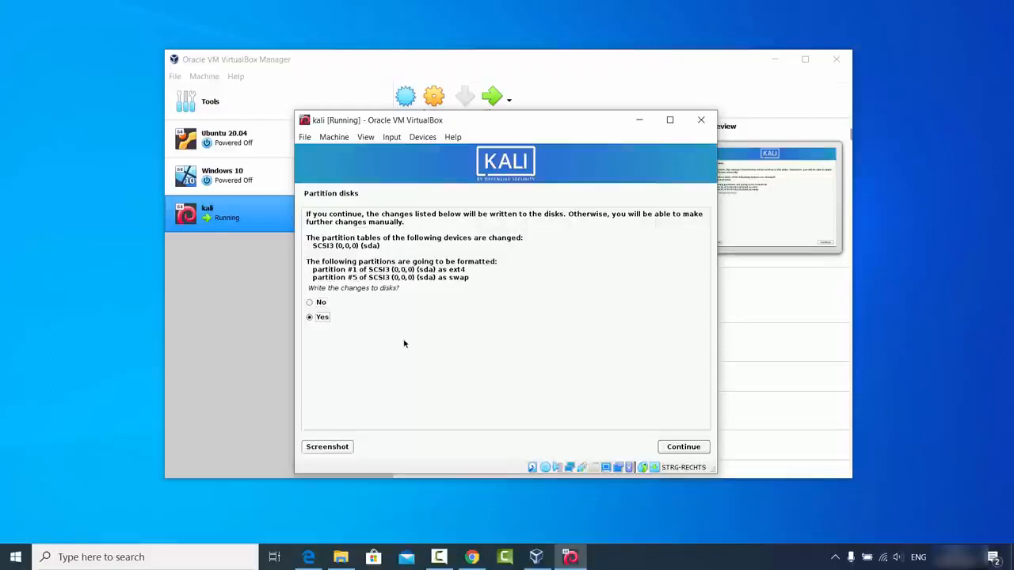
pyautogui.click(669, 447)
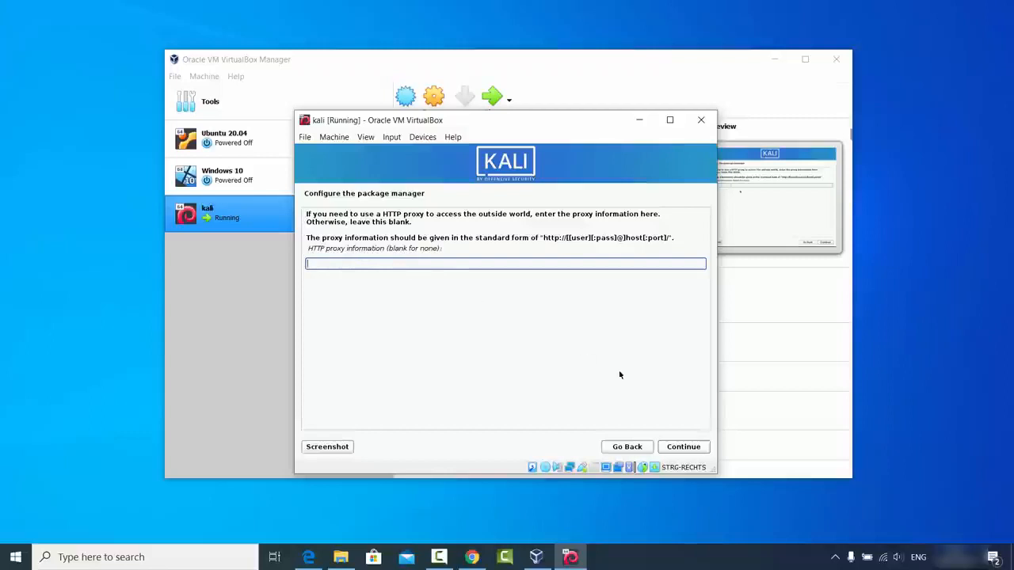
# Step: Leave the HTTP proxy blank and start installing the default software selection
pyautogui.click(683, 447)
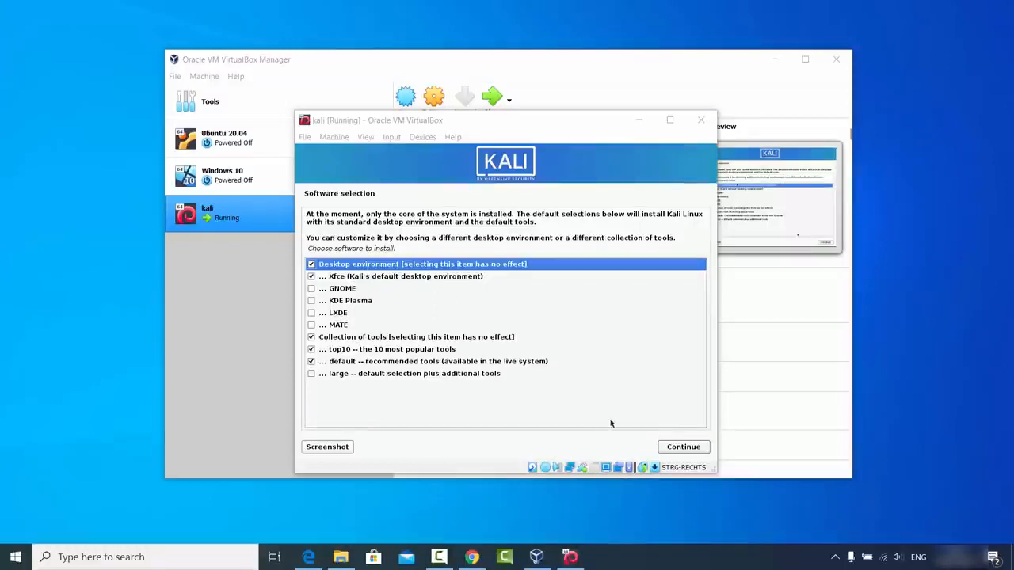
pyautogui.click(680, 447)
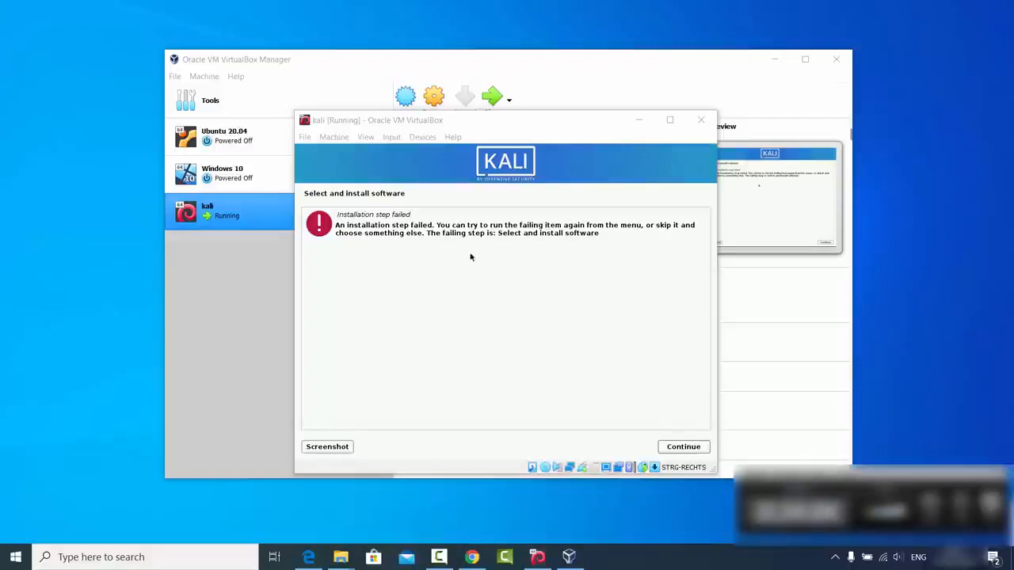
# Step: Rerun the software installation step, keeping the Xfce desktop and the top10 and default tool collections
pyautogui.click(679, 447)
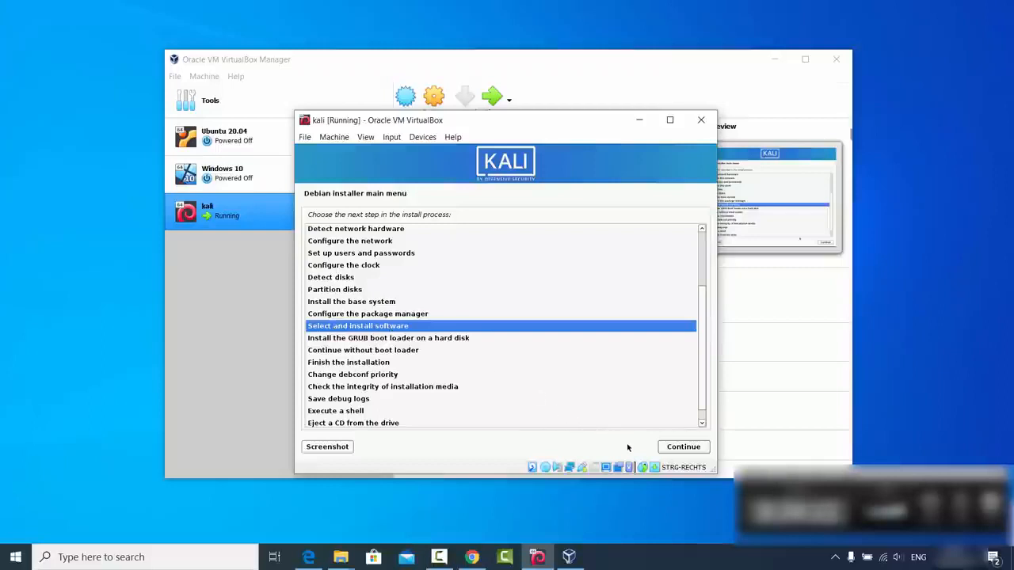
pyautogui.click(671, 449)
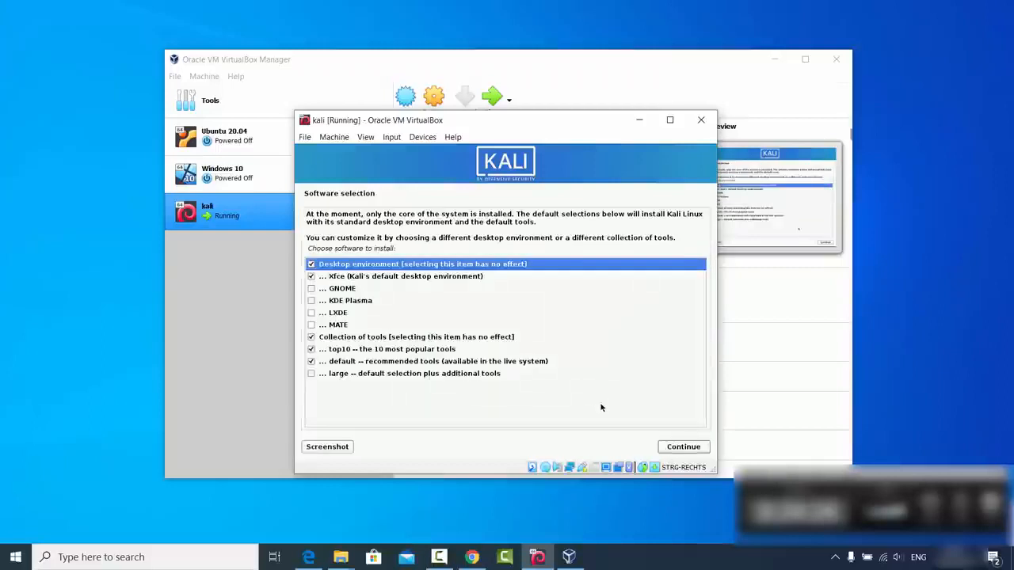
pyautogui.click(675, 449)
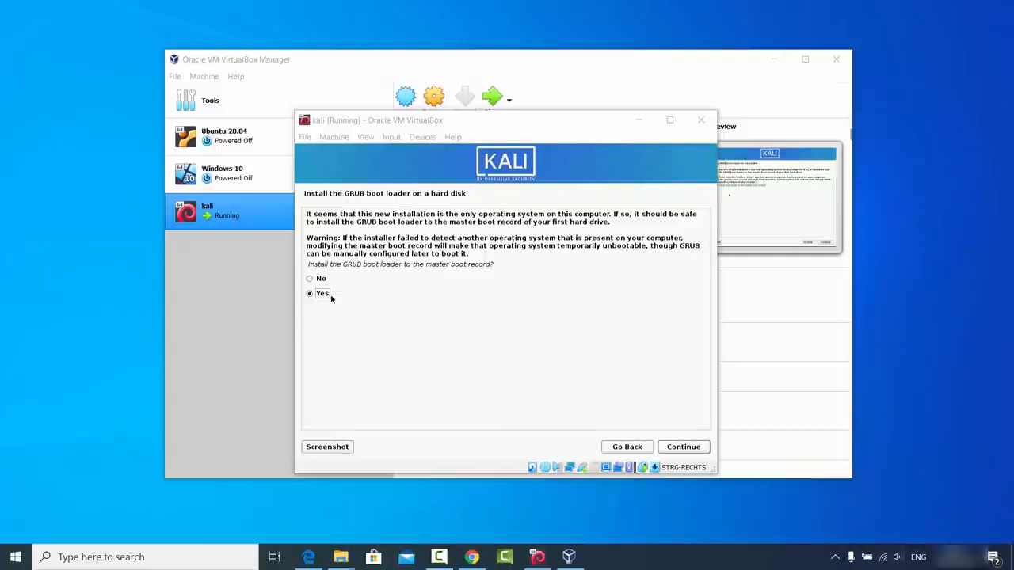
# Step: Install the GRUB boot loader to the master boot record on /dev/sda
pyautogui.click(670, 447)
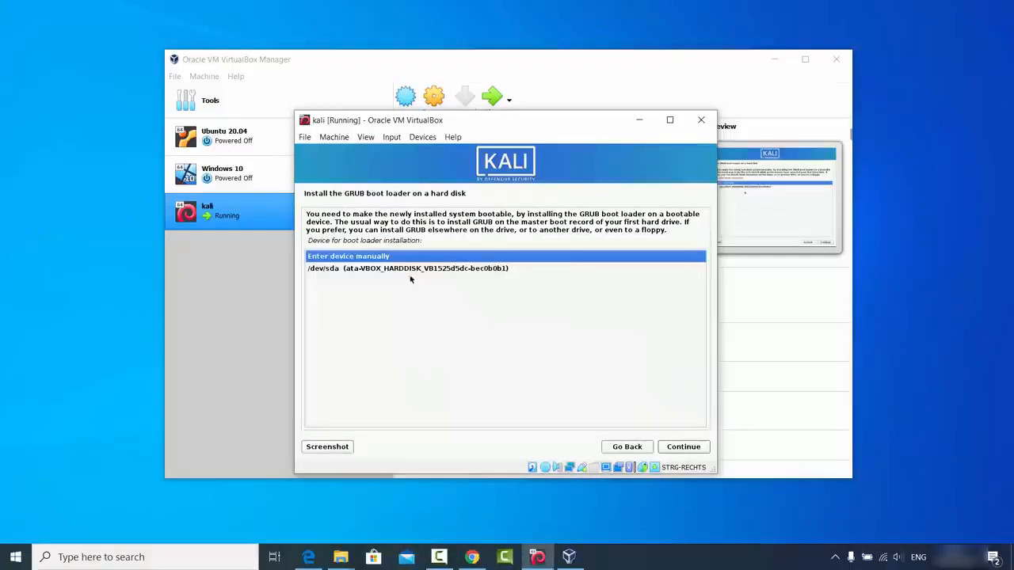
pyautogui.click(360, 270)
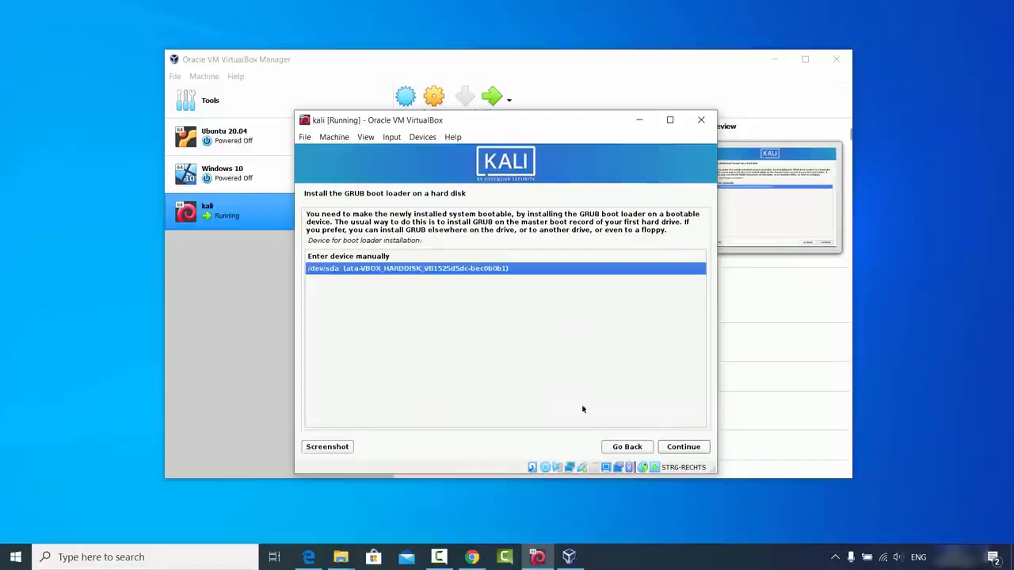
pyautogui.click(674, 447)
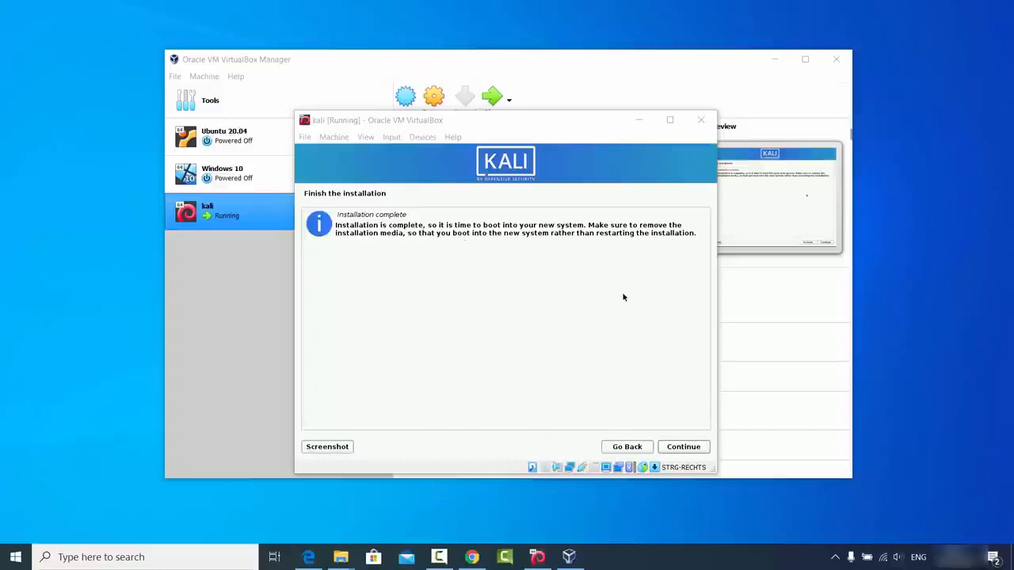
# Step: Finish the installation by booting into Kali GNU/Linux, and dismiss the mouse pointer integration notices
pyautogui.click(678, 448)
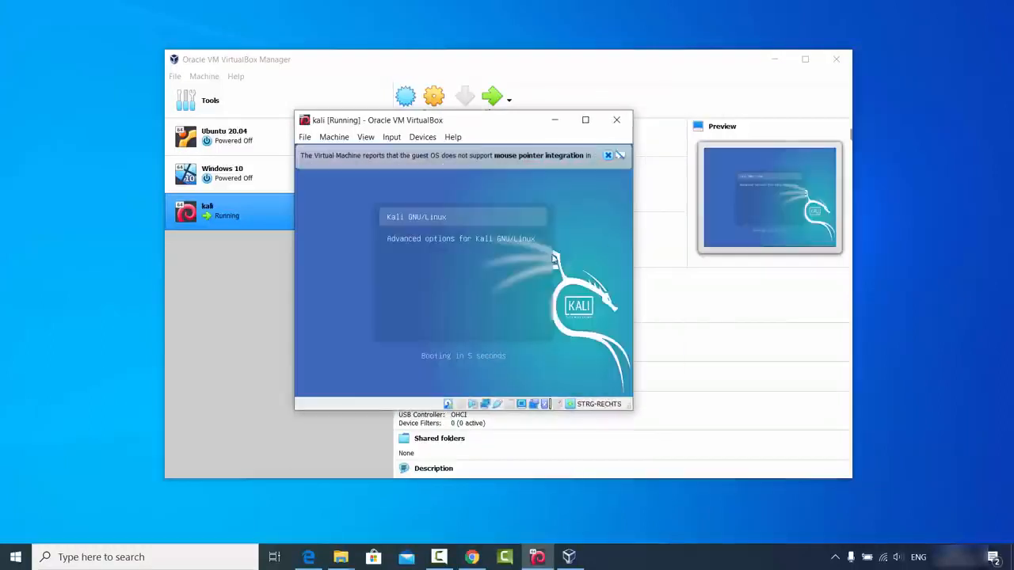
pyautogui.click(607, 155)
pyautogui.press('Return')
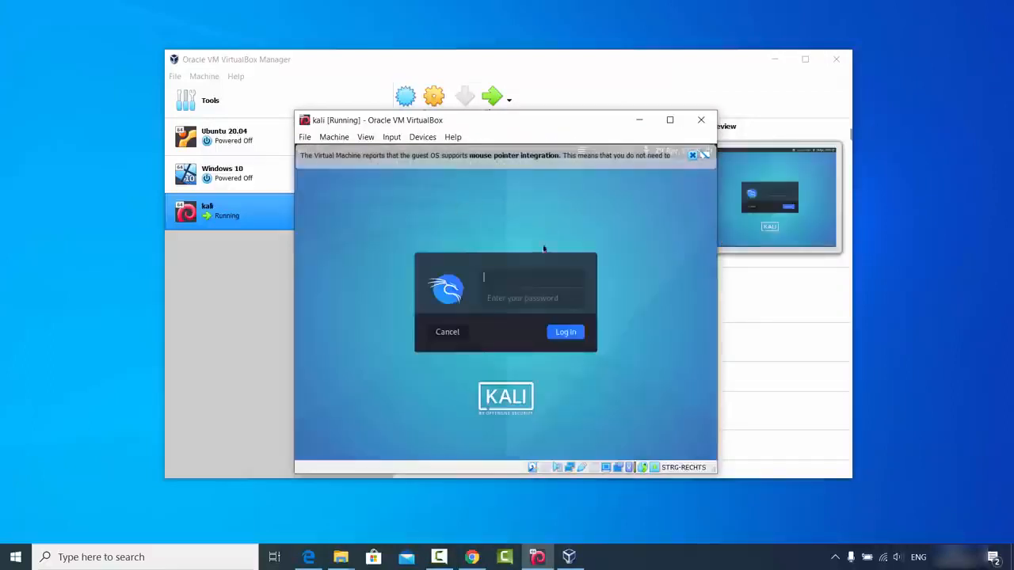
pyautogui.click(692, 156)
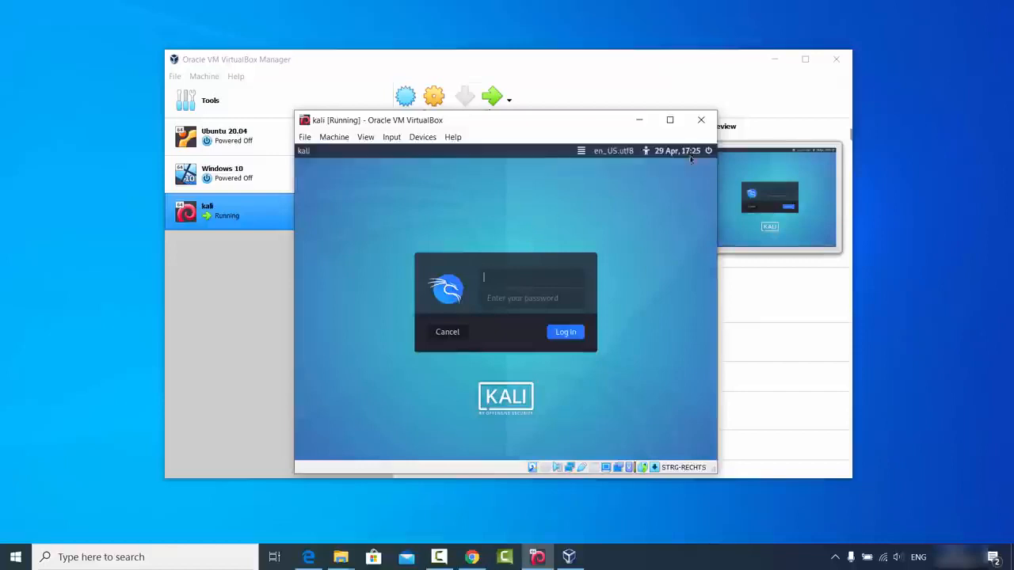
# Step: Log in to Kali with the username codebind and the account password
pyautogui.click(501, 280)
pyautogui.write('codebind')
pyautogui.press('Tab')
pyautogui.press('BackSpace')
pyautogui.press('BackSpace')
pyautogui.click(556, 335)
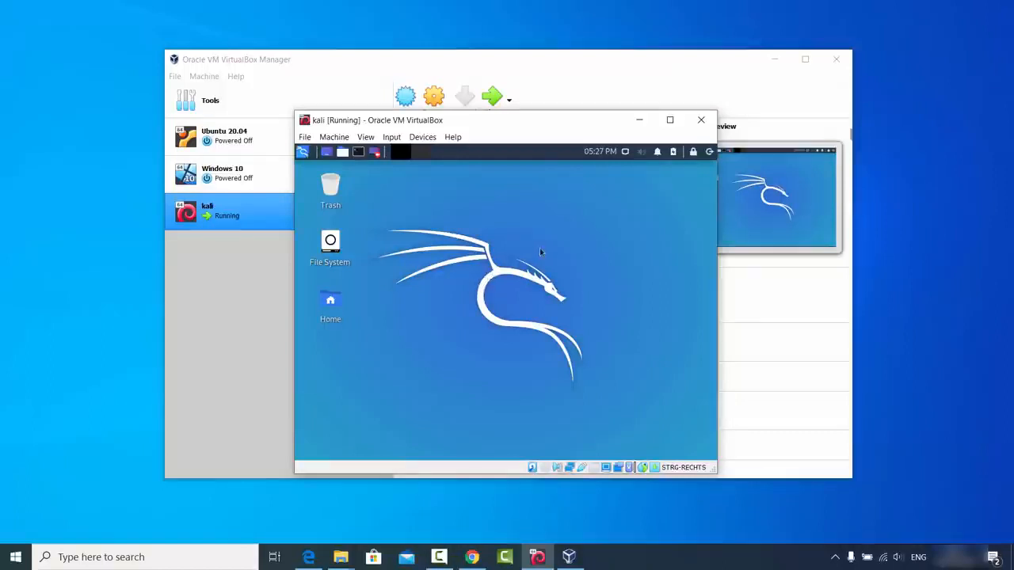
# Step: Maximize the virtual machine window to check how the Kali desktop scales, and restore its previous size
pyautogui.click(670, 121)
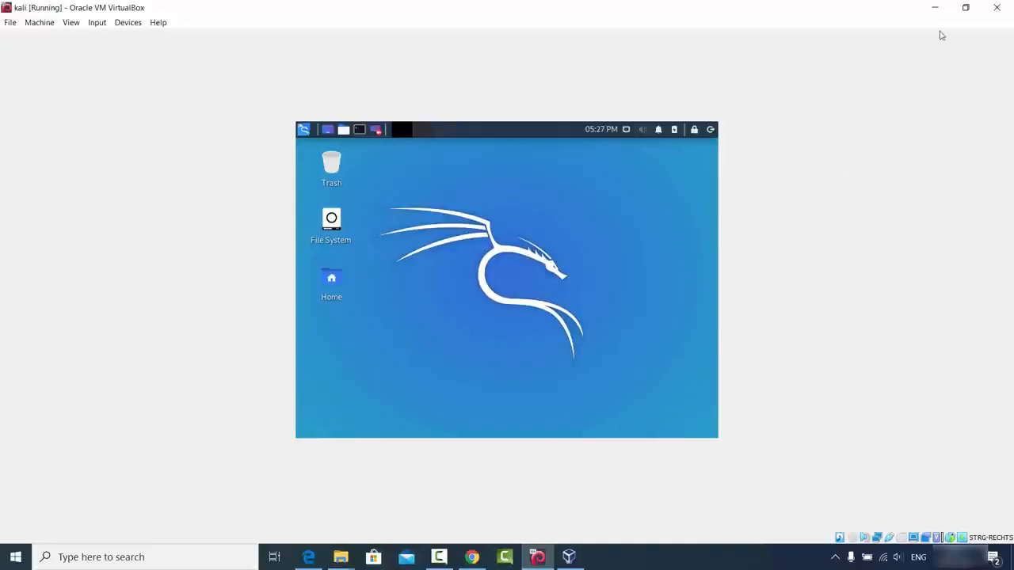
pyautogui.click(964, 8)
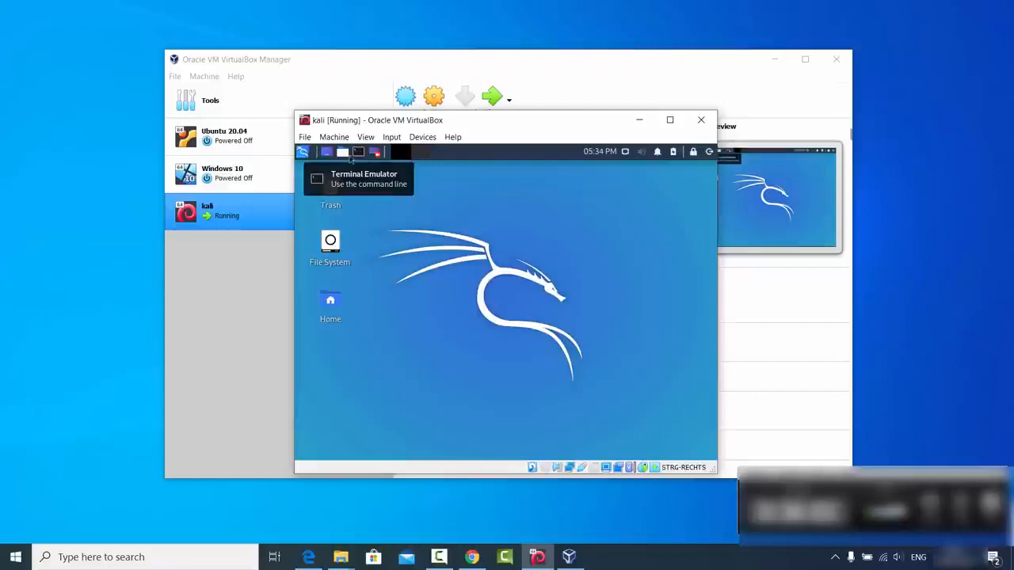
# Step: Run sudo apt update && sudo apt install -y linux-headers-$(uname -r) in an enlarged Kali terminal, authenticating with the sudo password
pyautogui.click(305, 154)
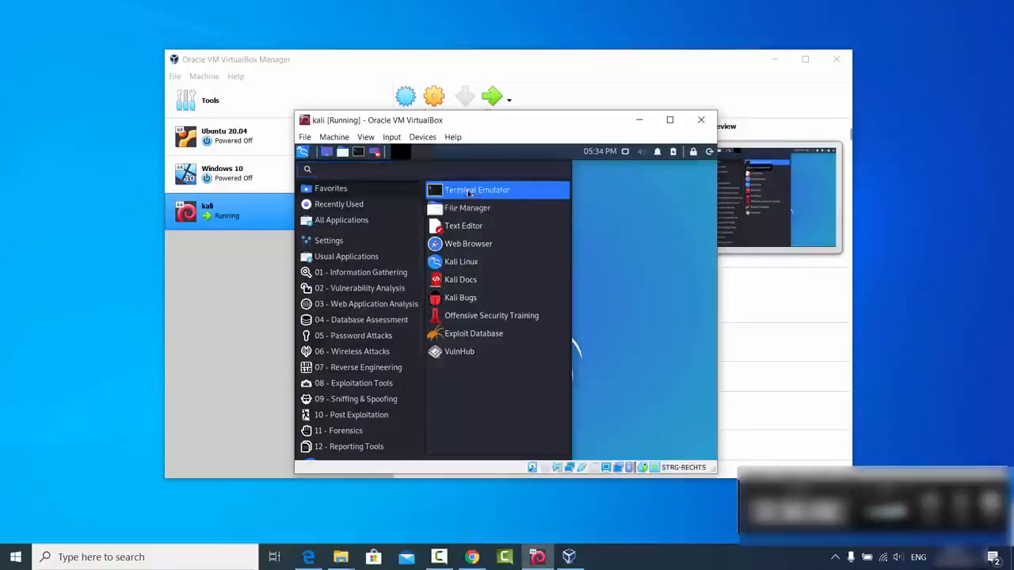
pyautogui.click(465, 193)
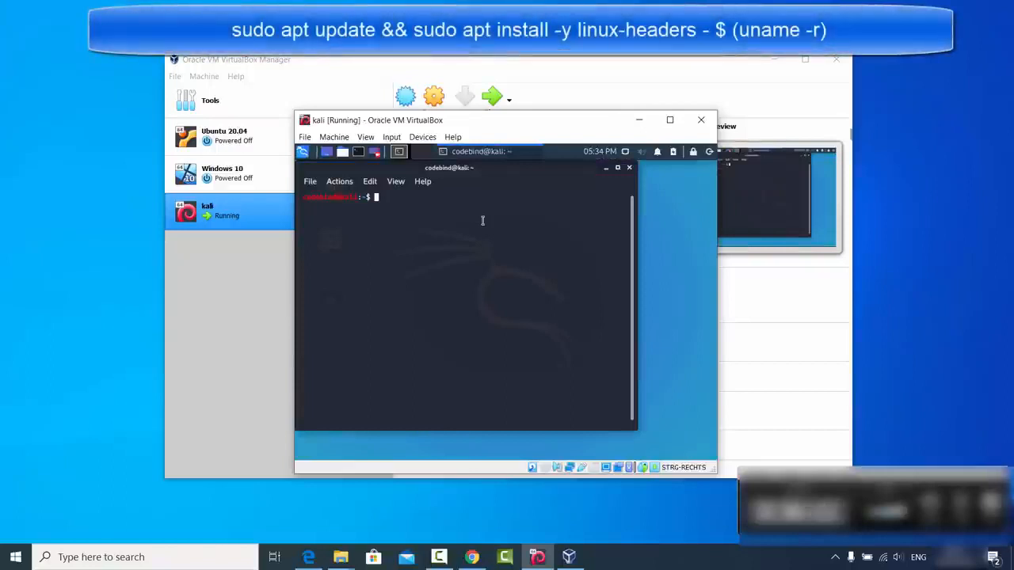
pyautogui.write('sudo apt update && sudo apt install -y linux-headers-$(uname -r)')
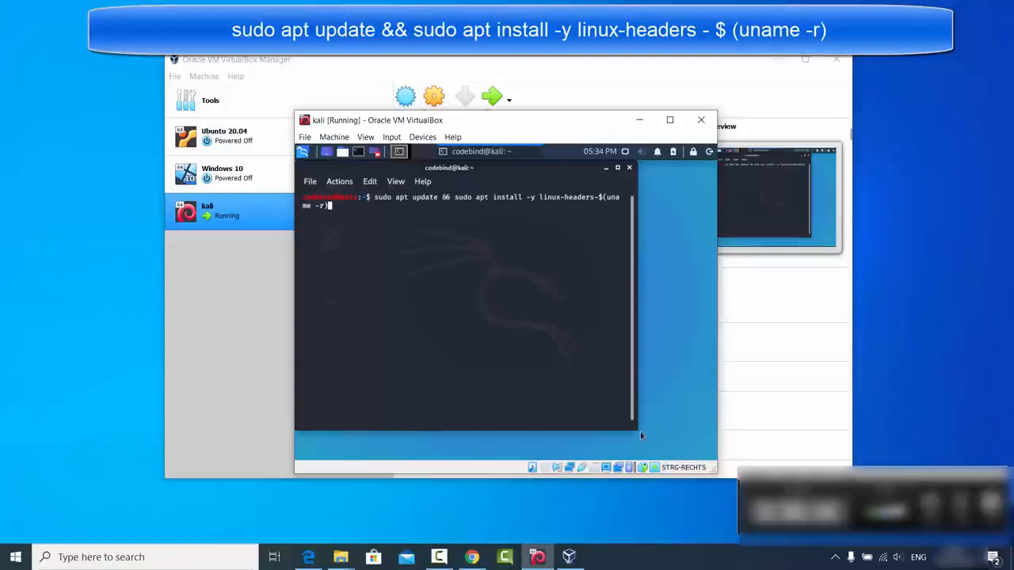
pyautogui.moveTo(639, 431); pyautogui.dragTo(705, 458)
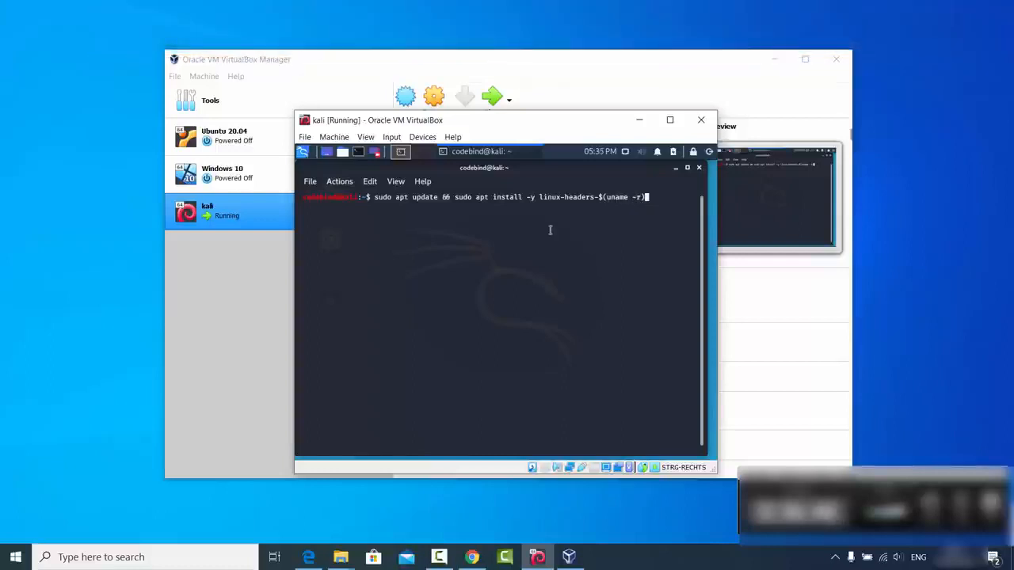
pyautogui.press('Return')
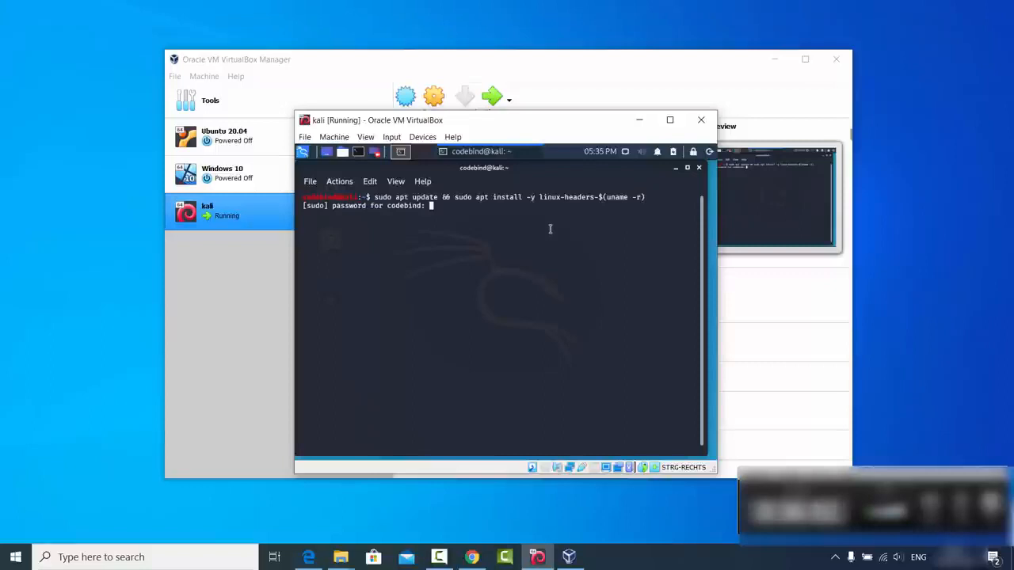
pyautogui.press('Return')
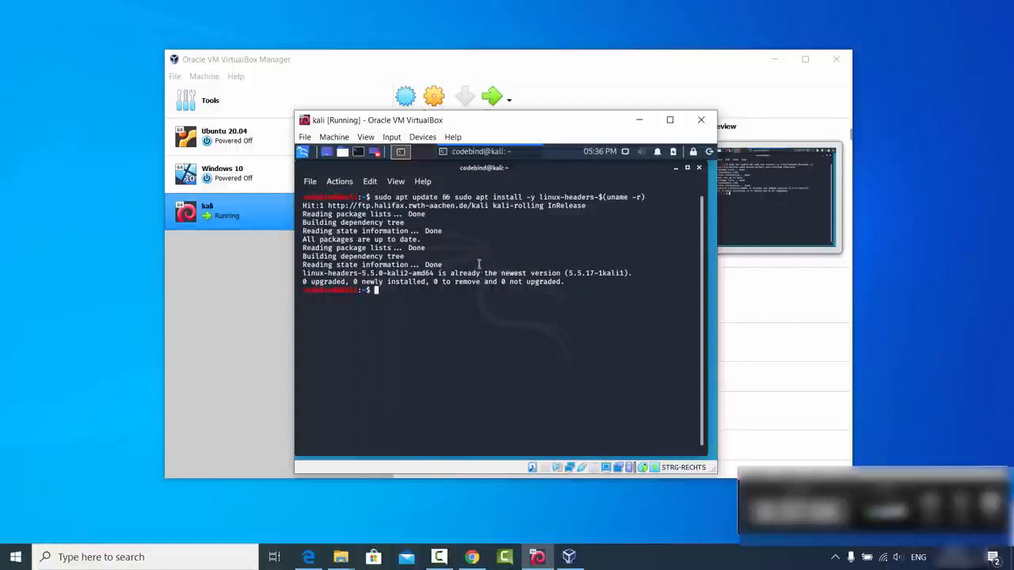
# Step: Insert the Guest Additions CD image into the virtual machine and minimize the terminal to reveal the desktop
pyautogui.click(423, 138)
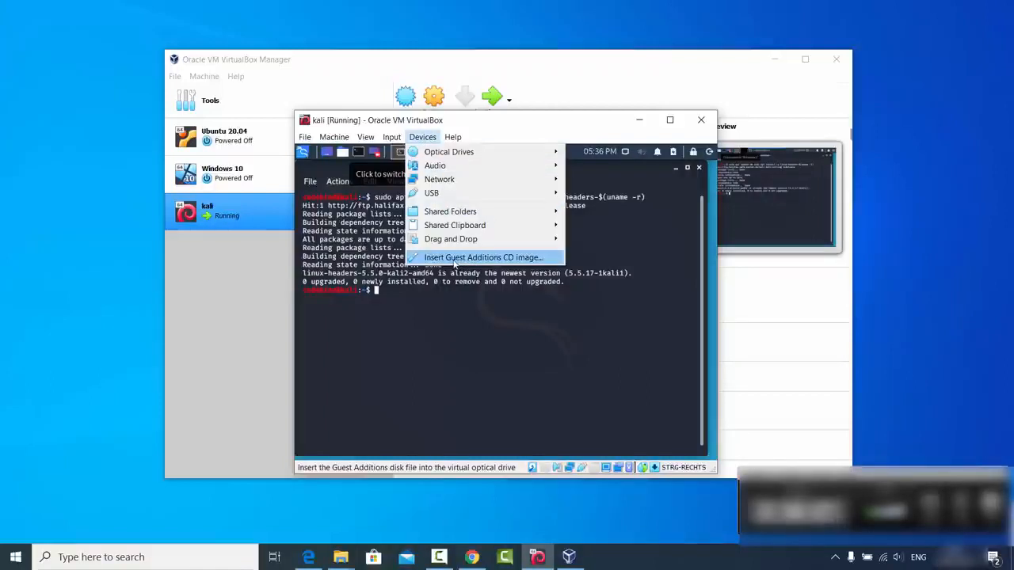
pyautogui.click(457, 258)
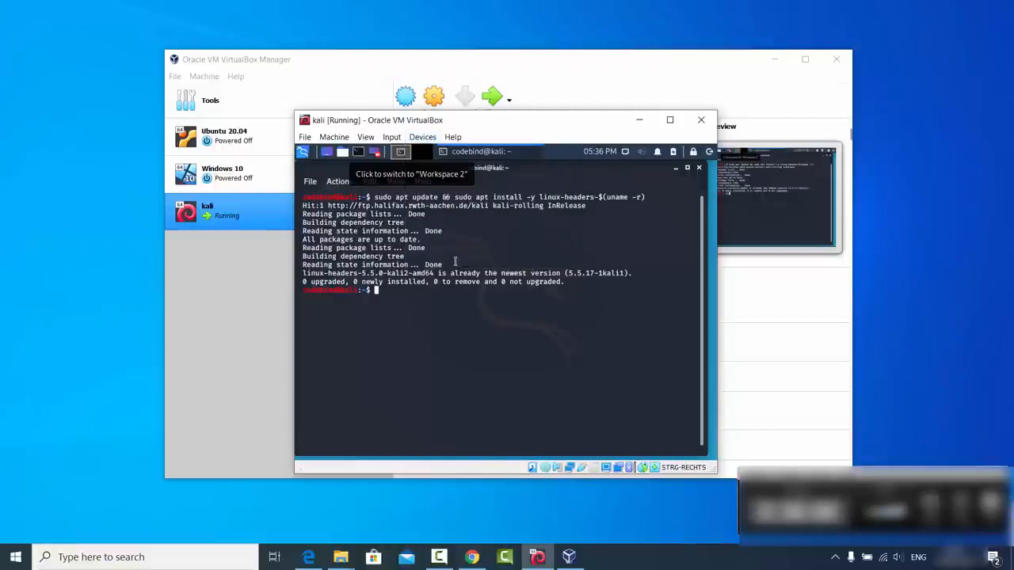
pyautogui.click(675, 169)
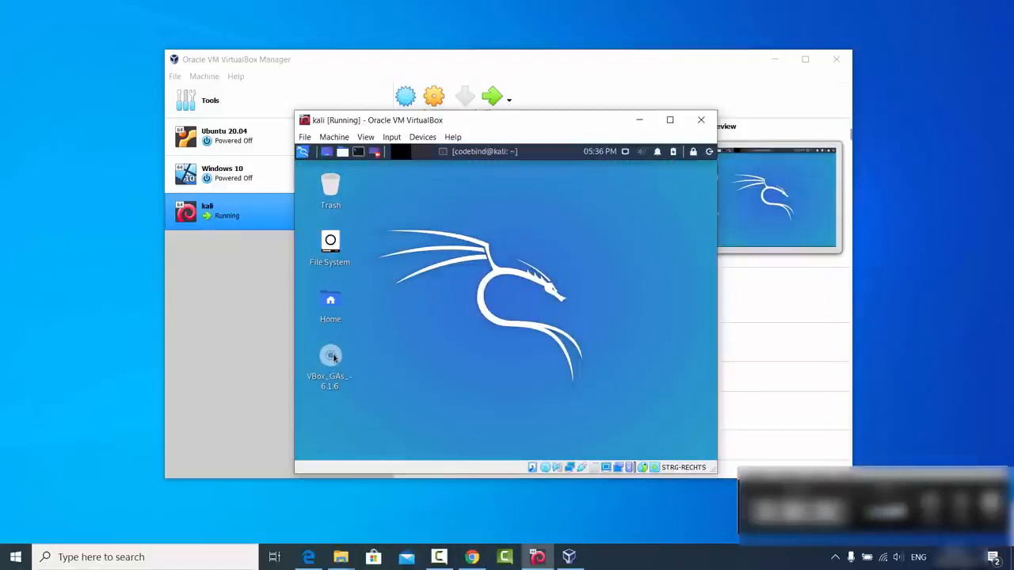
# Step: Copy all files from the VBox_GAs_6.1.6 disc into the Kali Downloads folder
pyautogui.doubleClick(332, 357)
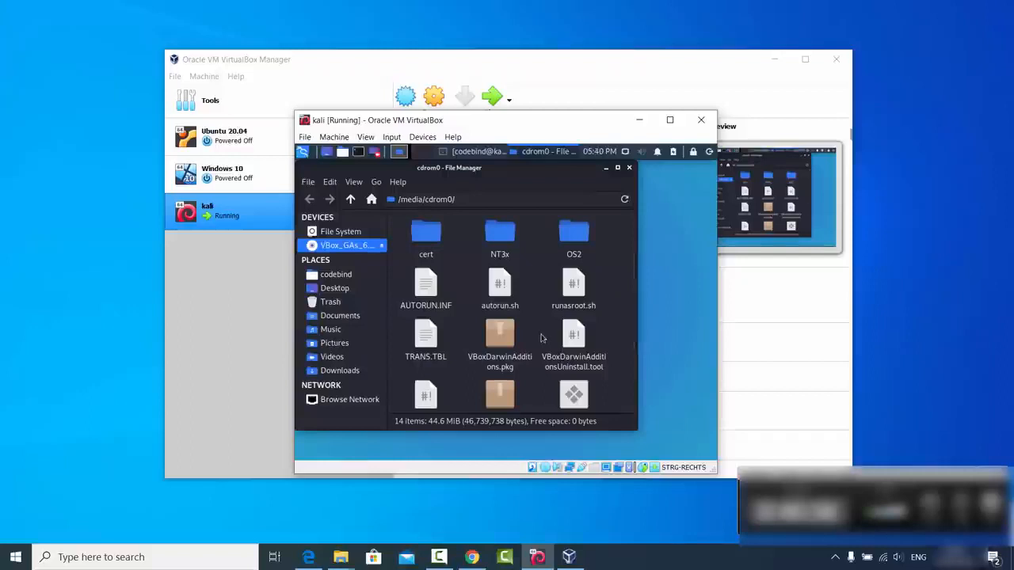
pyautogui.hotkey('ctrl', 'a')
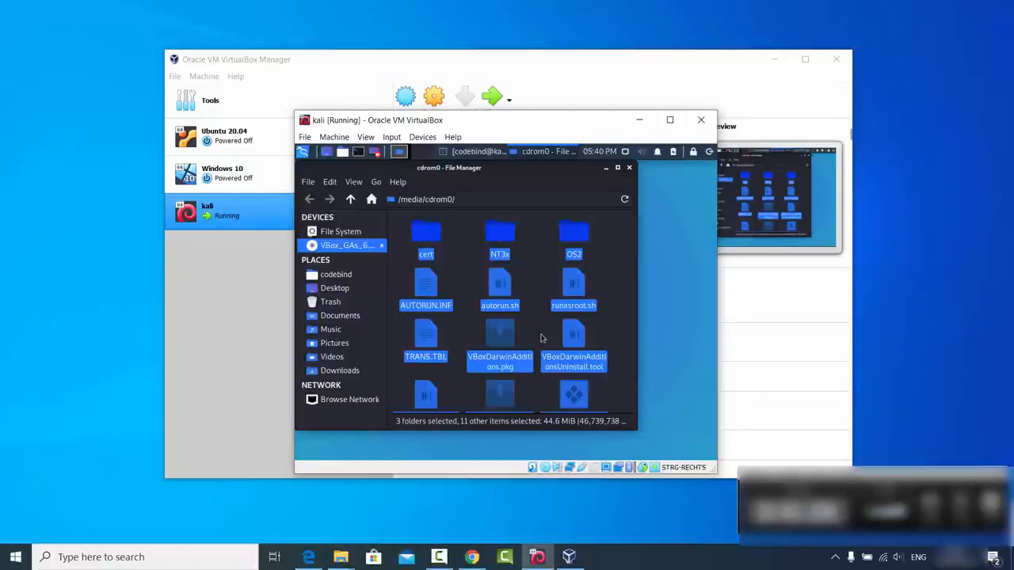
pyautogui.click(352, 376)
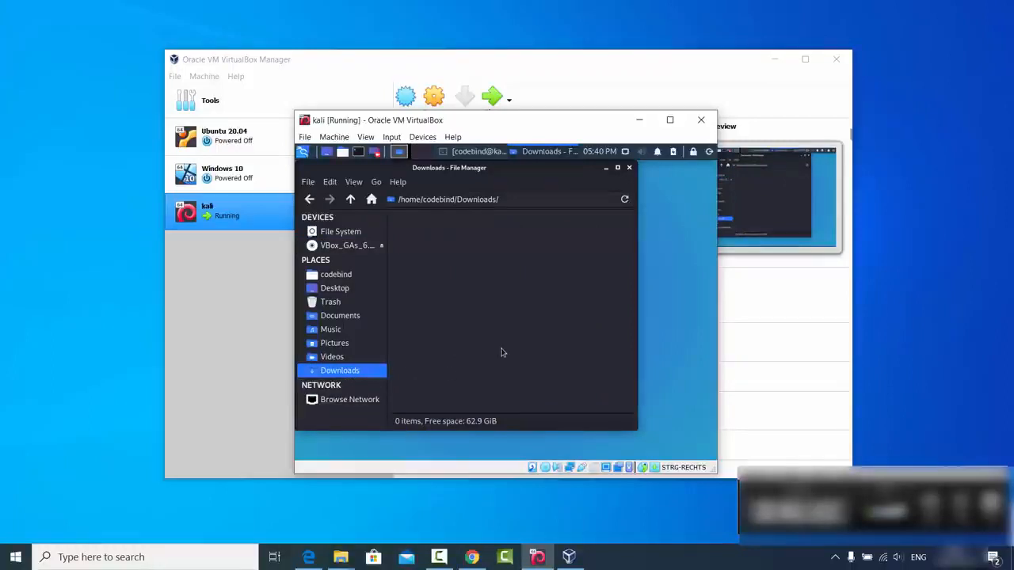
pyautogui.hotkey('ctrl', 'v')
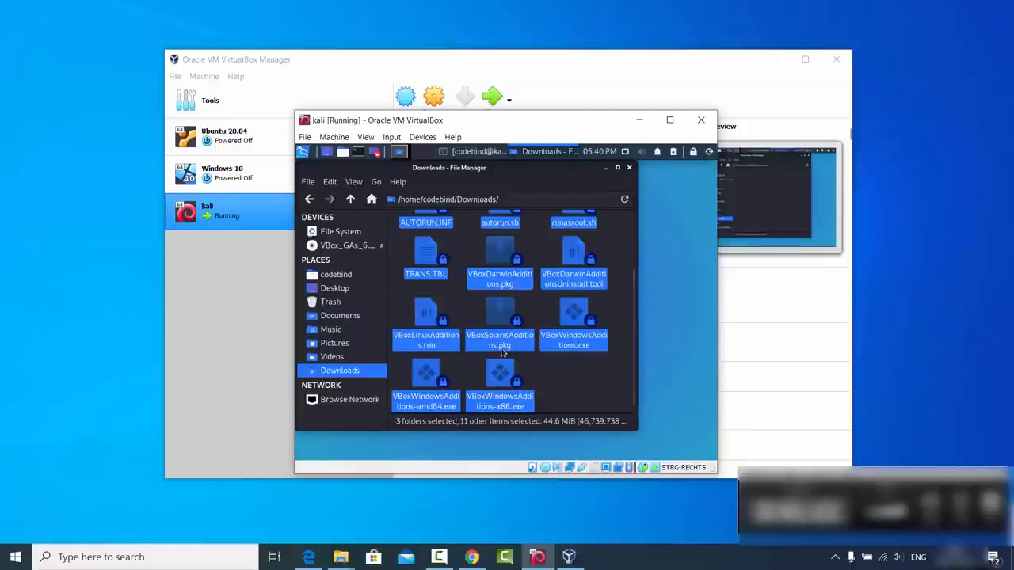
pyautogui.click(553, 377)
pyautogui.scroll(-2, 553, 377)
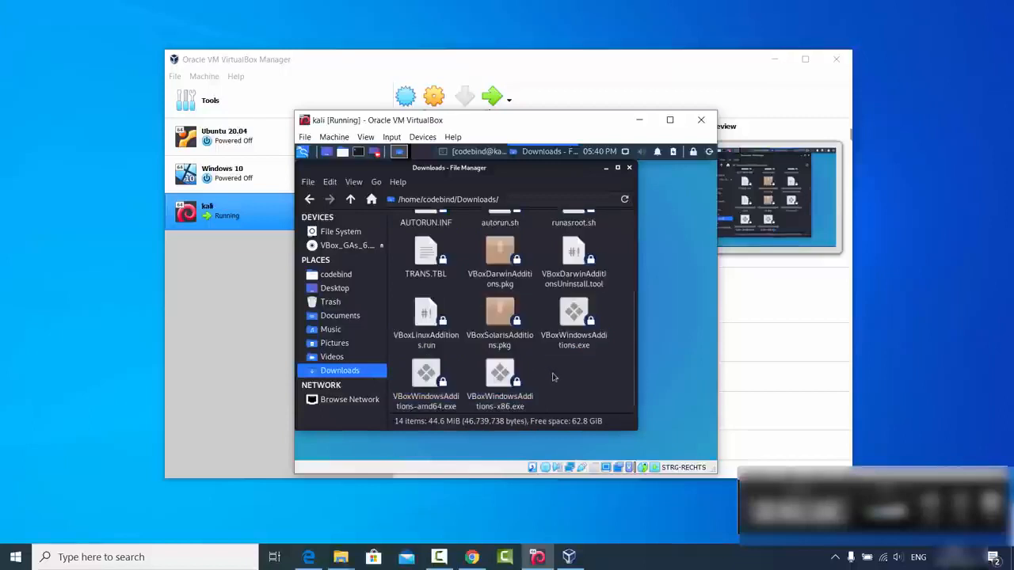
pyautogui.scroll(1, 535, 394)
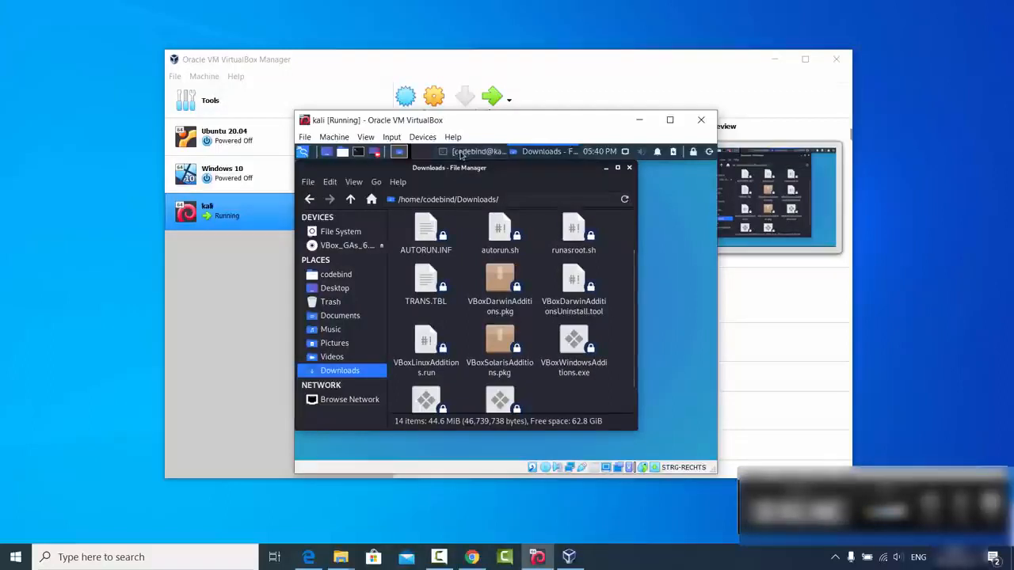
# Step: Open a new Kali terminal, change to the Downloads directory and list its files with ls
pyautogui.click(358, 152)
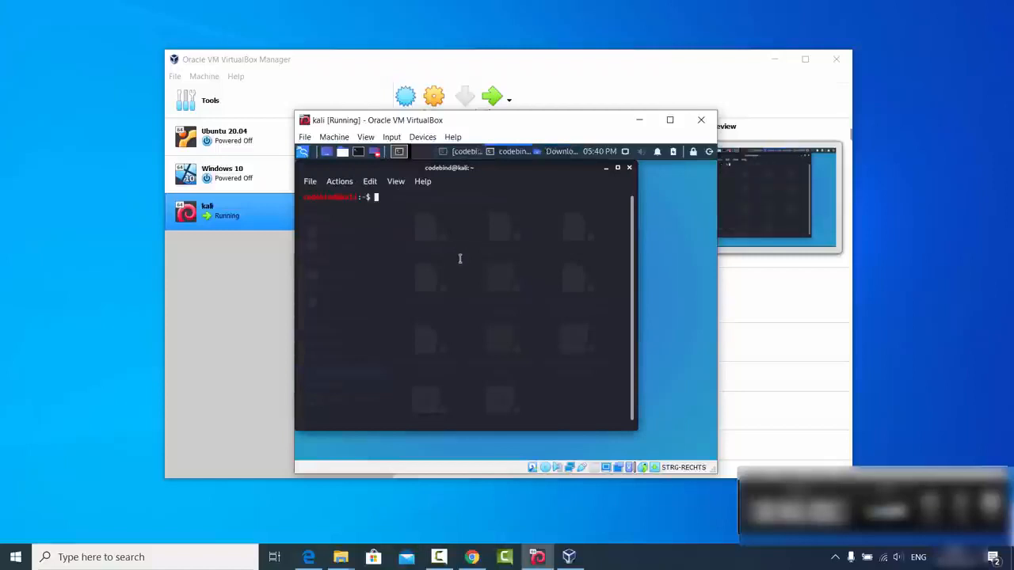
pyautogui.write('cd Dow')
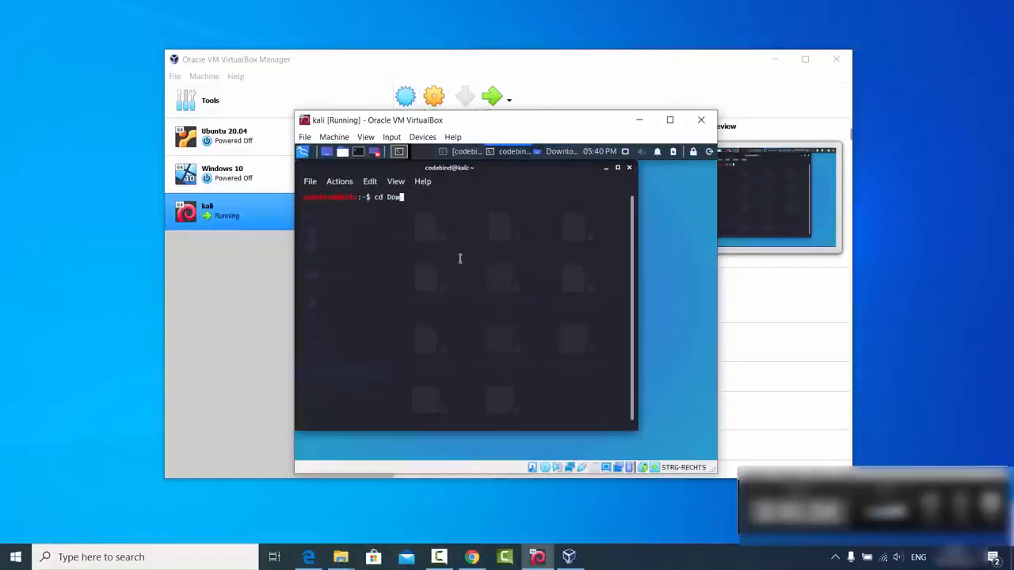
pyautogui.press('Tab')
pyautogui.press('Return')
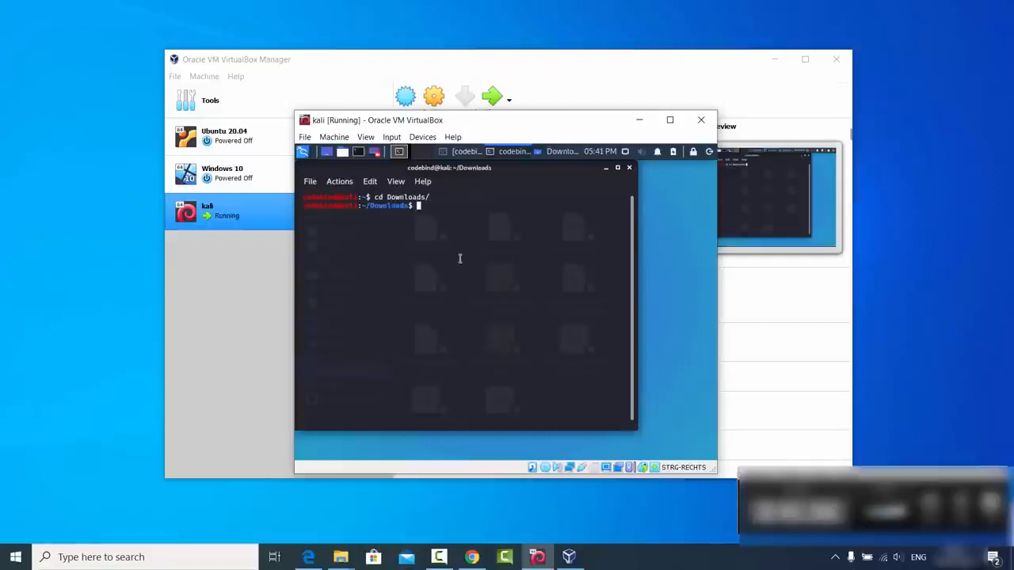
pyautogui.write('ls')
pyautogui.press('Return')
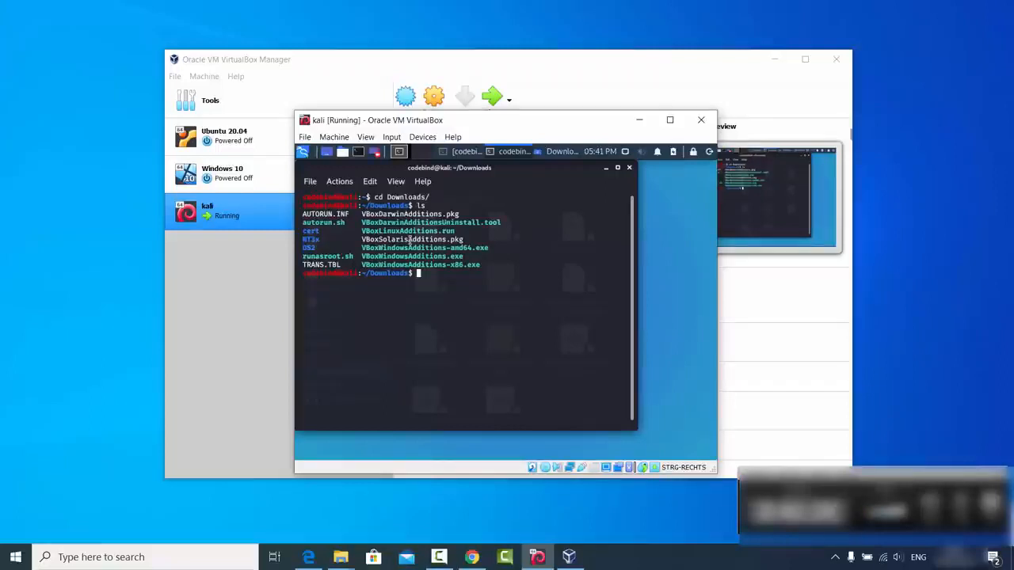
# Step: Set the installer script's permissions with chmod 755 VBoxLinuxAdditions.run
pyautogui.write('chmod 755')
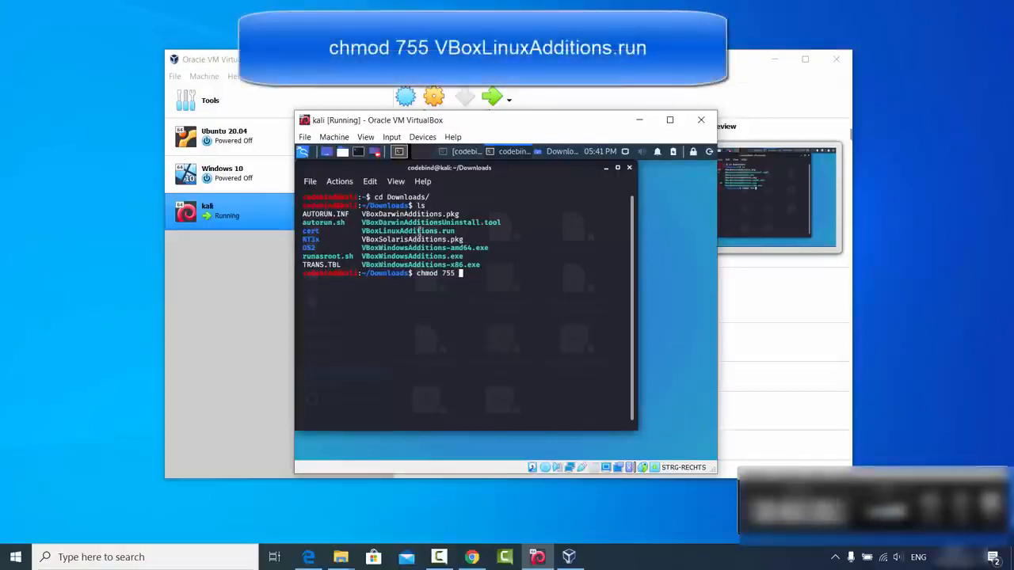
pyautogui.doubleClick(418, 231)
pyautogui.middleClick(418, 231)
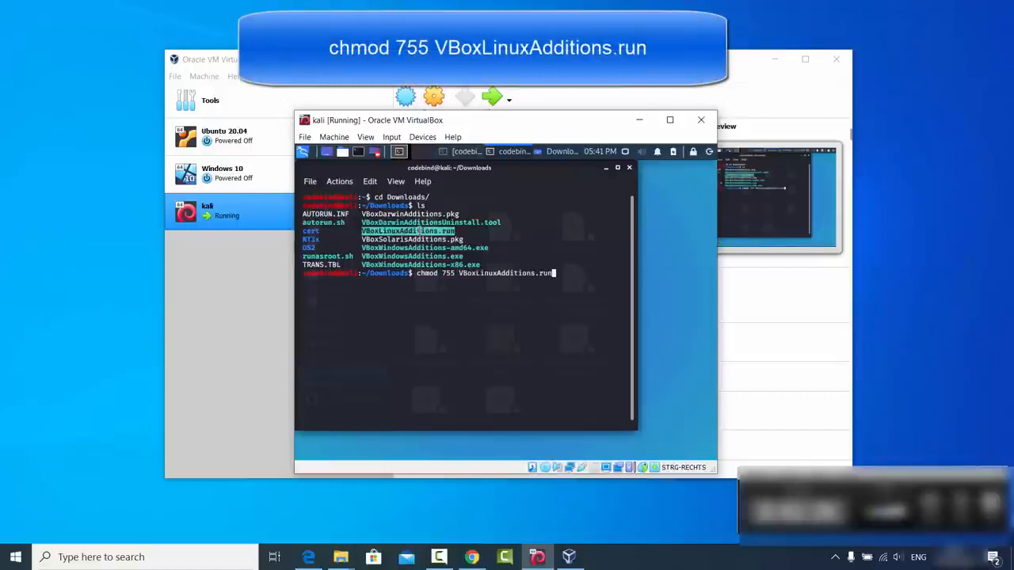
pyautogui.press('Return')
pyautogui.click(492, 299)
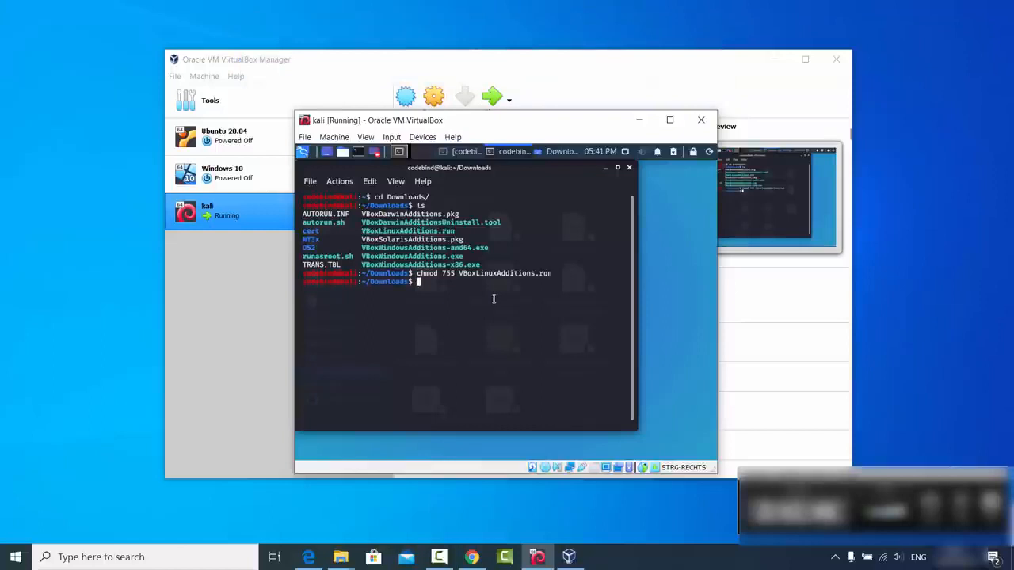
# Step: Try to run the Guest Additions installer with ./VBoxLinuxAdditions.run
pyautogui.write('./')
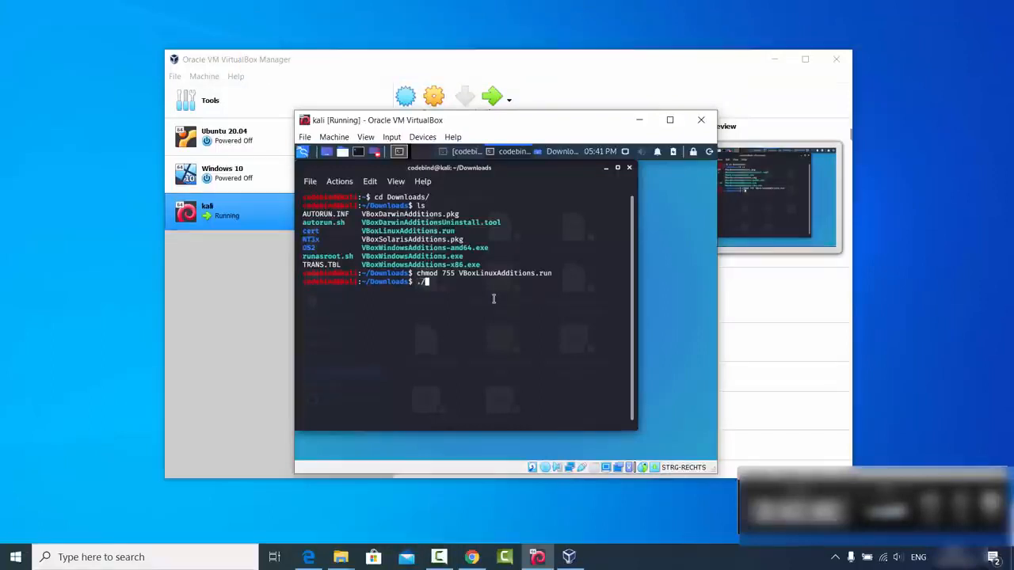
pyautogui.write('VBoxL')
pyautogui.press('Tab')
pyautogui.press('Return')
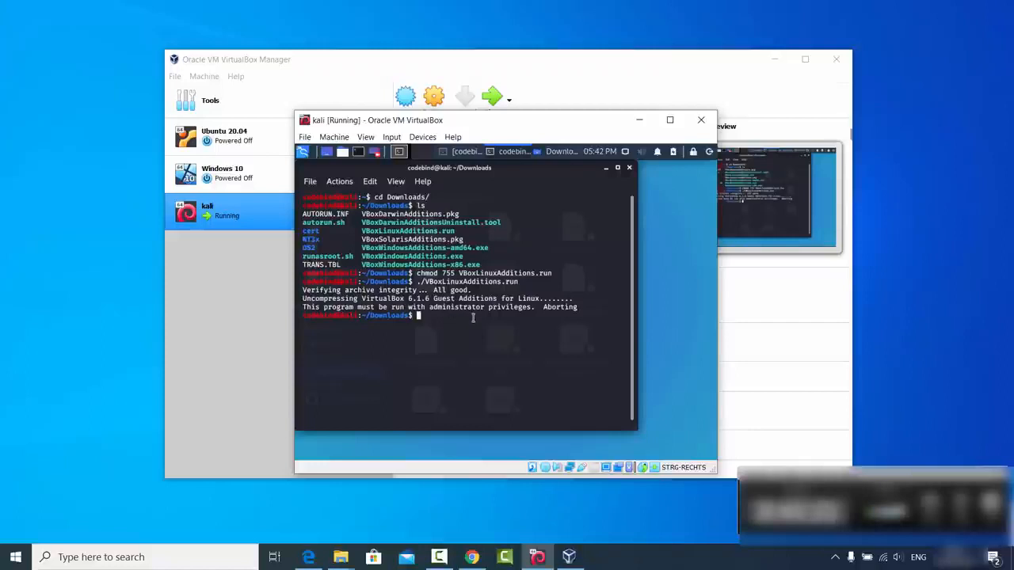
# Step: Run sudo ./VBoxLinuxAdditions.run, authenticate with the sudo password, and answer yes to continue the installation
pyautogui.press('Up')
pyautogui.press('Left')
pyautogui.press('Left')
pyautogui.press('Left')
pyautogui.press('Left')
pyautogui.press('Left')
pyautogui.press('Left')
pyautogui.press('Left')
pyautogui.press('Left')
pyautogui.press('Left')
pyautogui.press('Left')
pyautogui.press('Left')
pyautogui.press('Left')
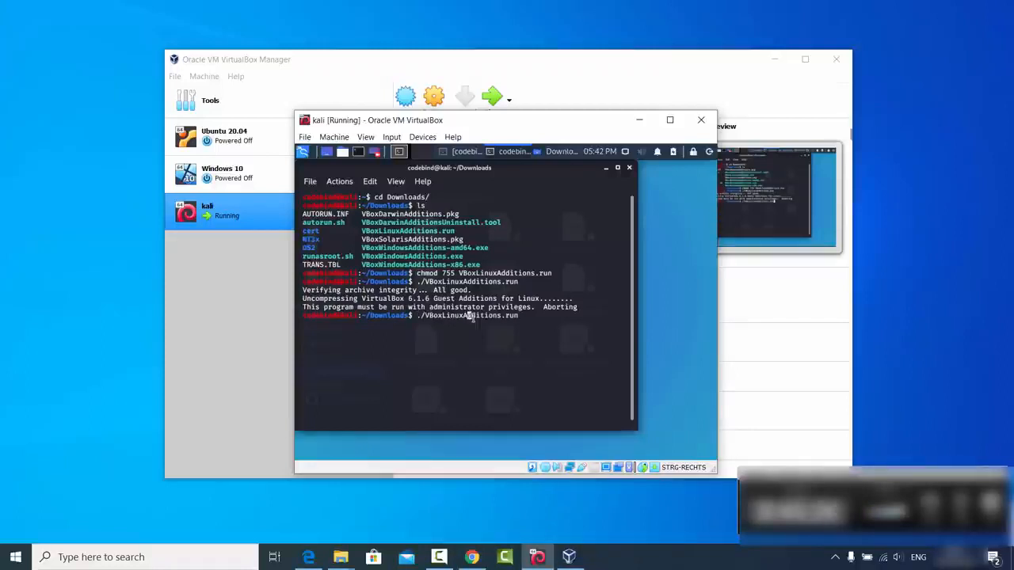
pyautogui.press('Left')
pyautogui.press('Left')
pyautogui.press('Left')
pyautogui.press('Left')
pyautogui.press('Left')
pyautogui.press('Left')
pyautogui.press('Left')
pyautogui.press('Left')
pyautogui.press('Left')
pyautogui.press('Left')
pyautogui.press('Left')
pyautogui.write('sudo')
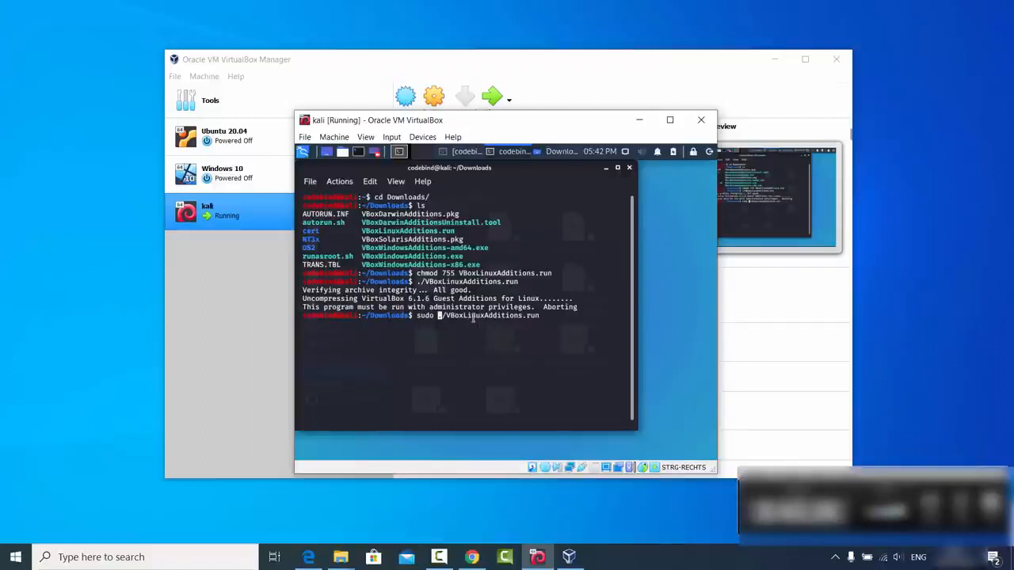
pyautogui.press('Return')
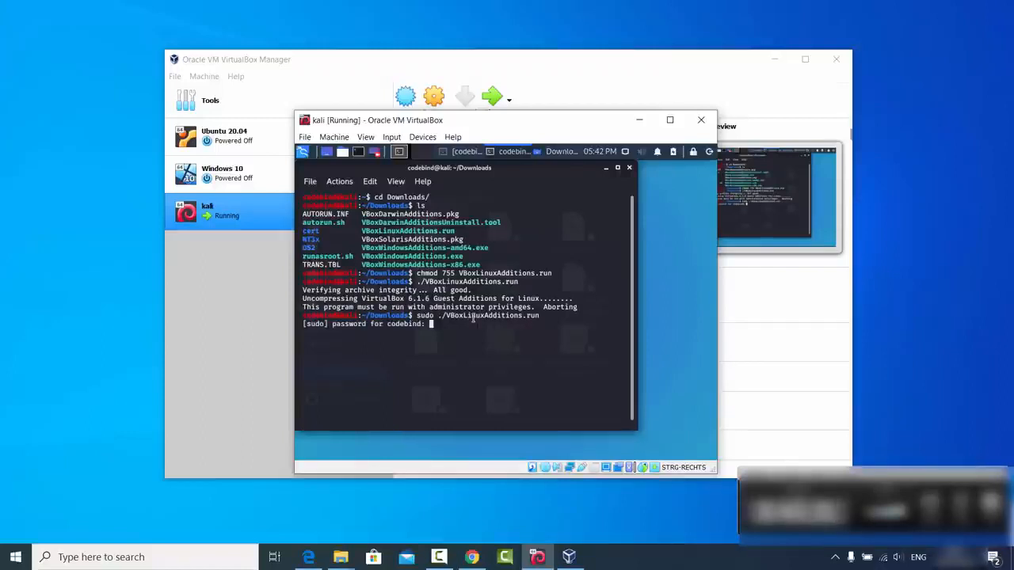
pyautogui.press('Return')
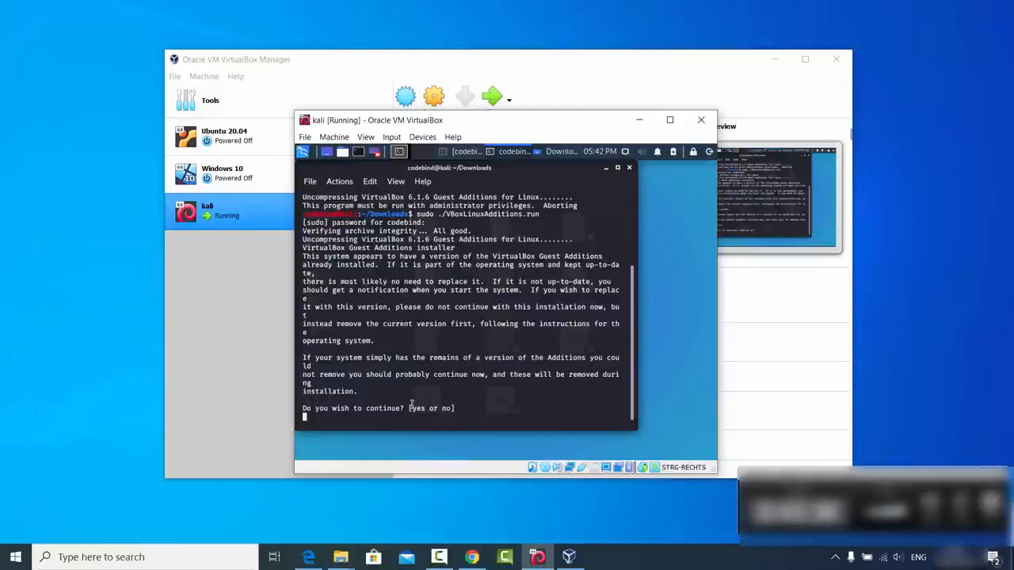
pyautogui.write('yes')
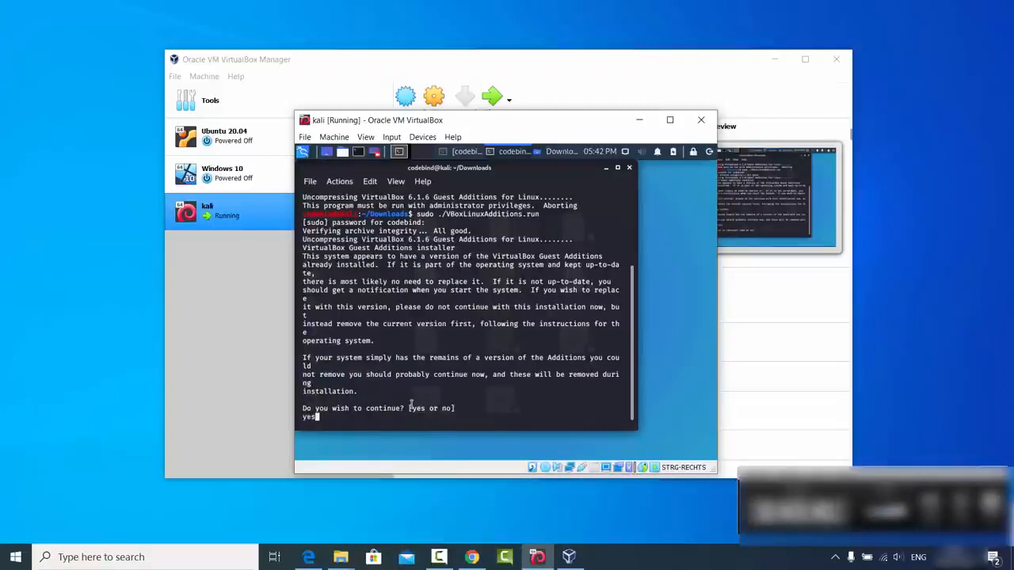
pyautogui.press('Return')
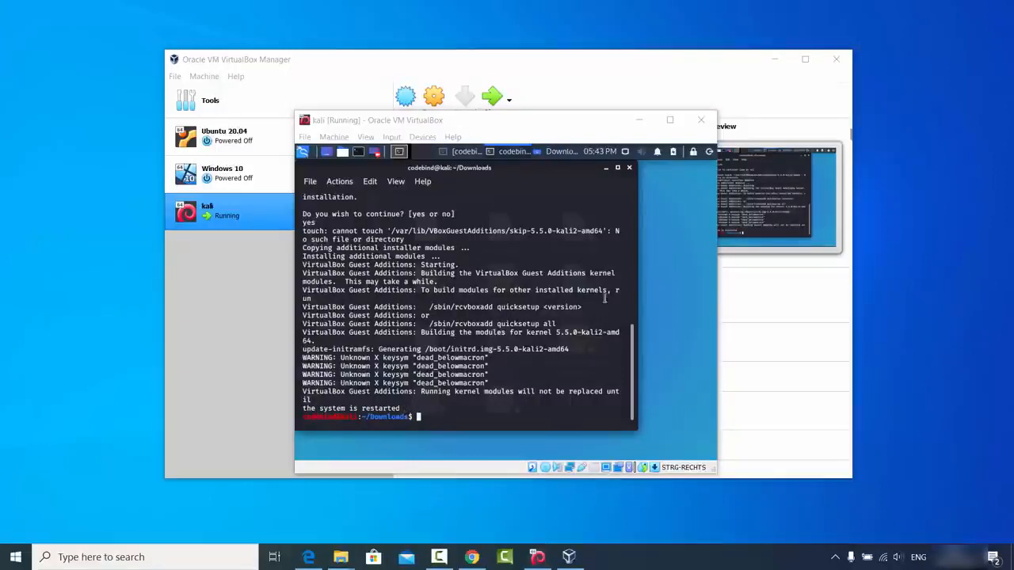
# Step: Close the installer terminal and the file manager, and shut down the Kali system
pyautogui.click(629, 168)
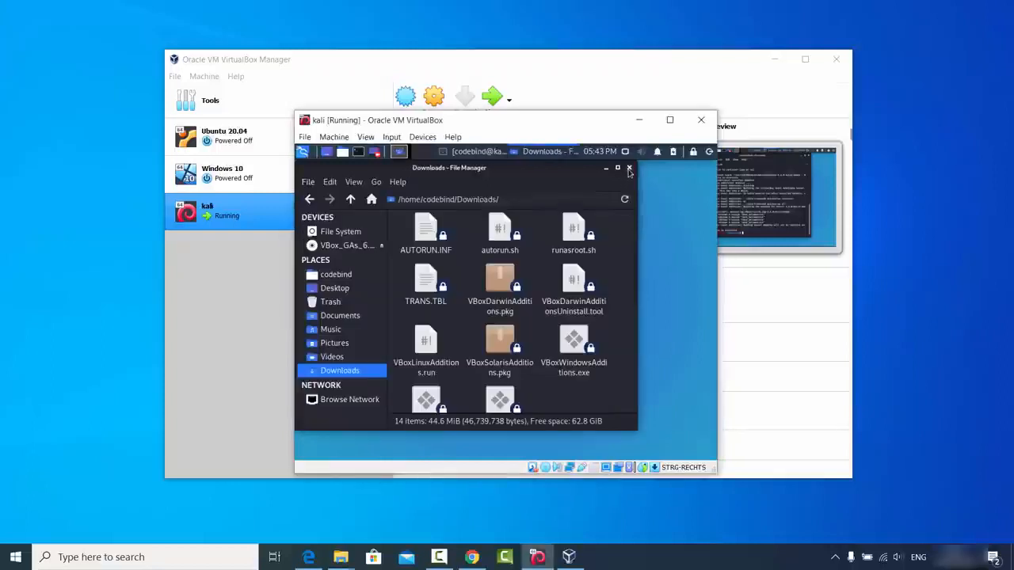
pyautogui.click(629, 169)
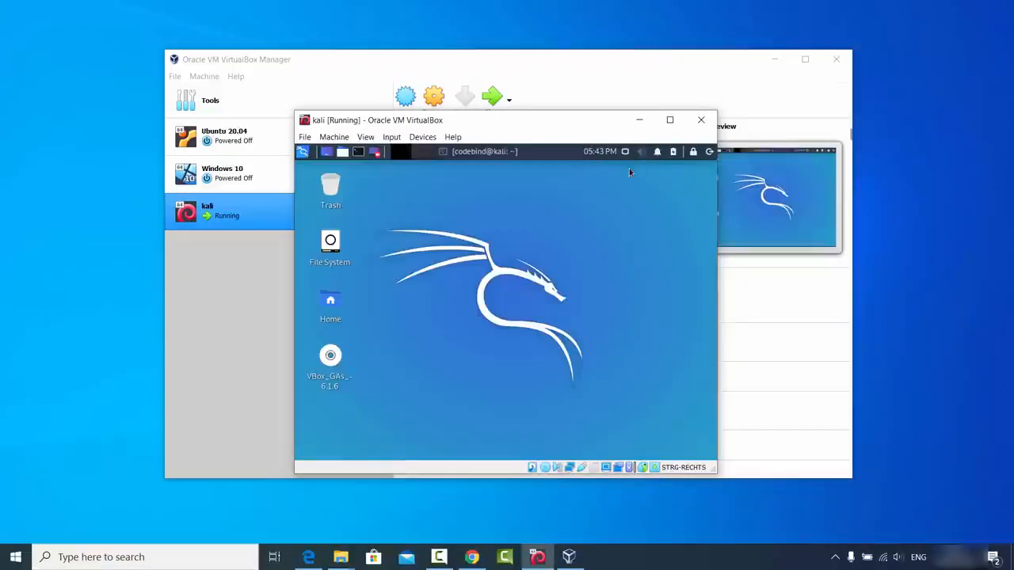
pyautogui.click(709, 151)
pyautogui.click(589, 278)
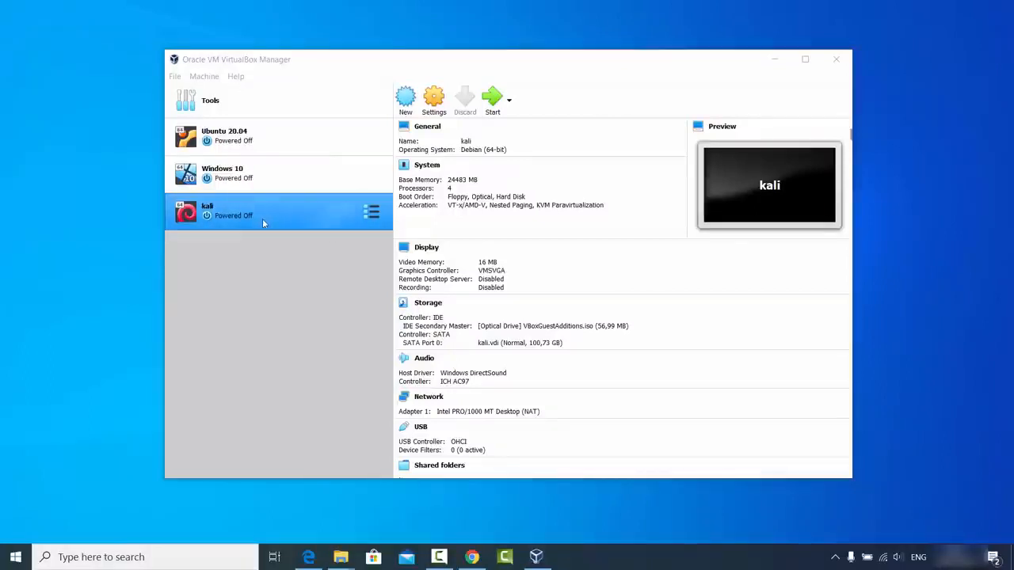
# Step: Start the kali virtual machine and log in with the username codebind and the account password
pyautogui.click(491, 102)
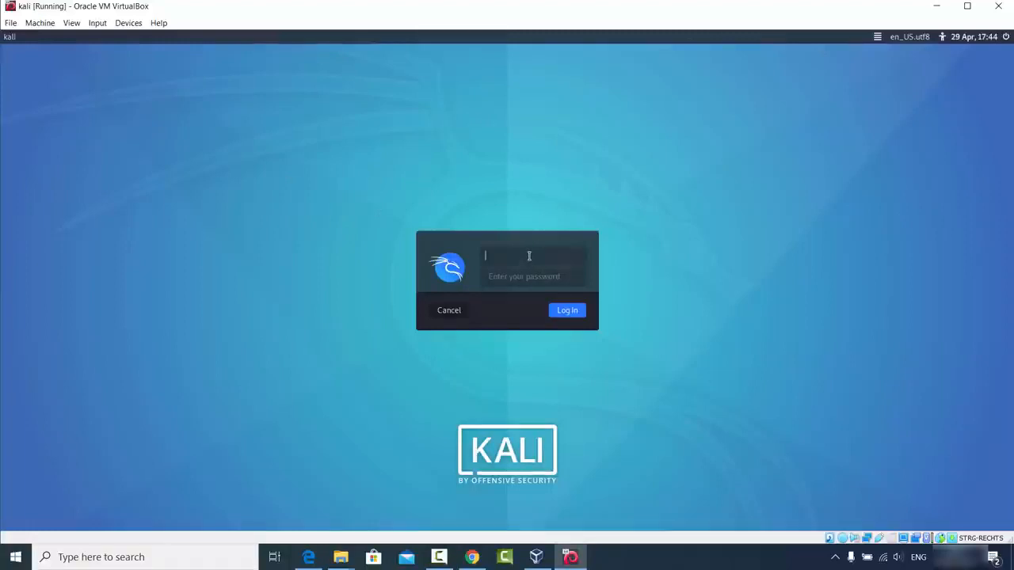
pyautogui.write('coo')
pyautogui.press('Tab')
pyautogui.write('***')
pyautogui.press('Return')
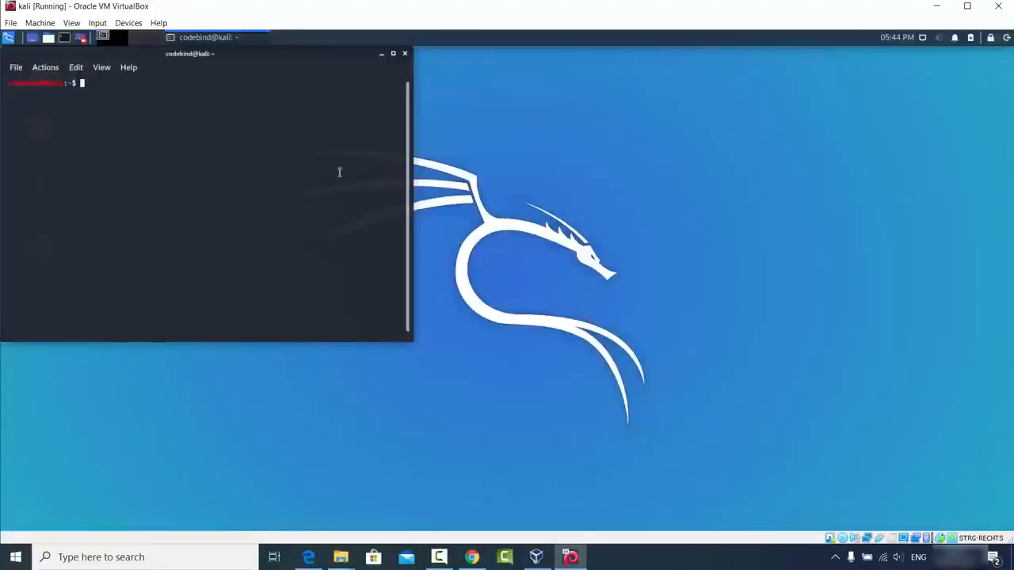
# Step: Enlarge the Kali terminal and paste into it the introductory text copied from the kali.org downloads page in Chrome
pyautogui.moveTo(409, 345); pyautogui.dragTo(789, 447)
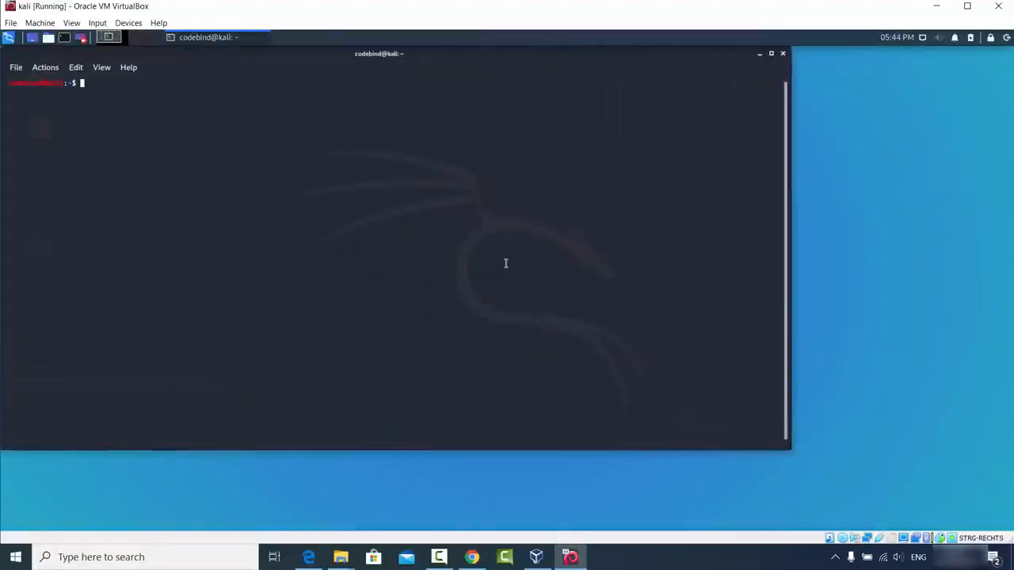
pyautogui.click(648, 557)
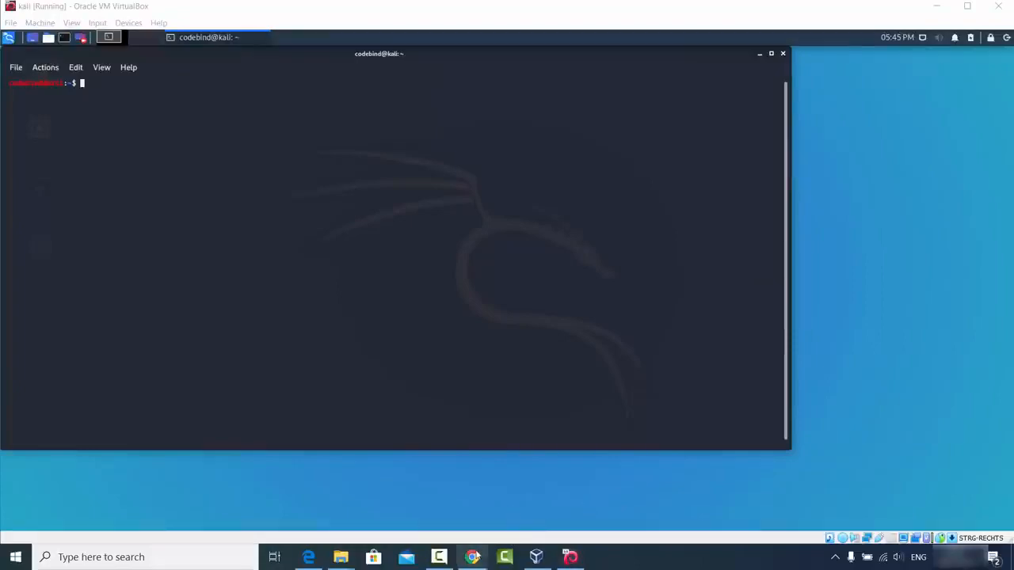
pyautogui.click(471, 557)
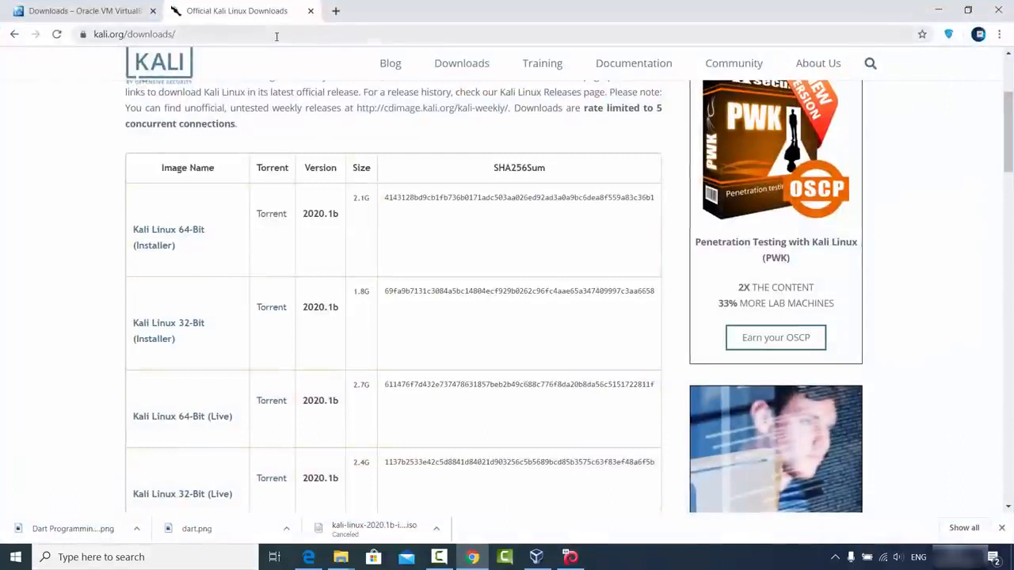
pyautogui.scroll(1, 294, 154)
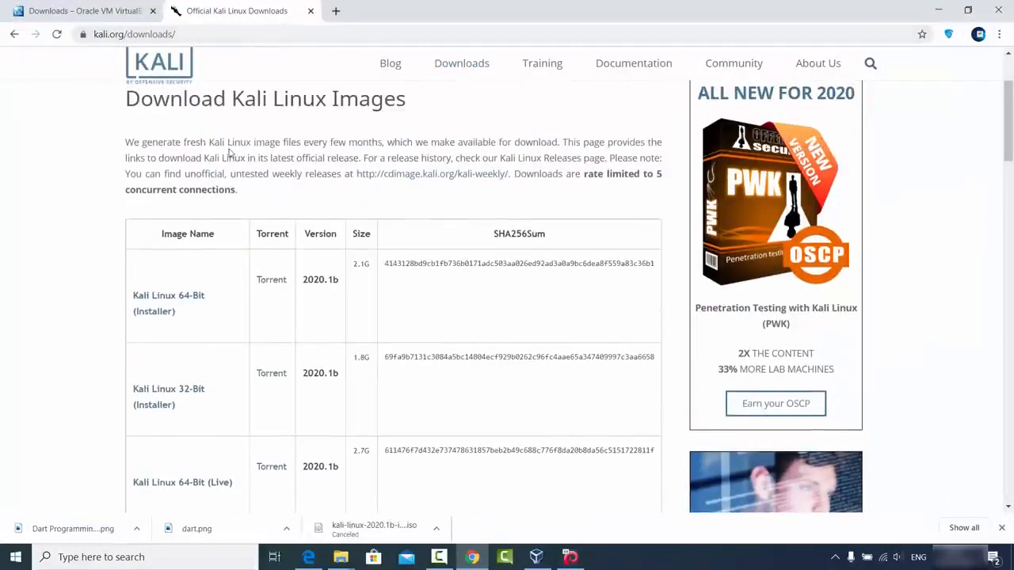
pyautogui.moveTo(127, 142); pyautogui.dragTo(511, 173)
pyautogui.hotkey('ctrl', 'c')
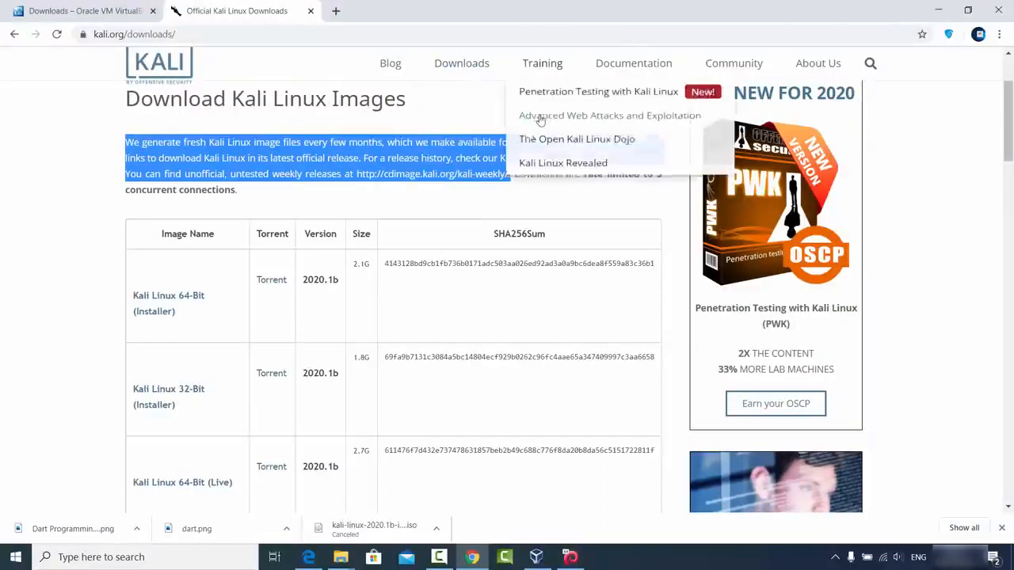
pyautogui.click(938, 11)
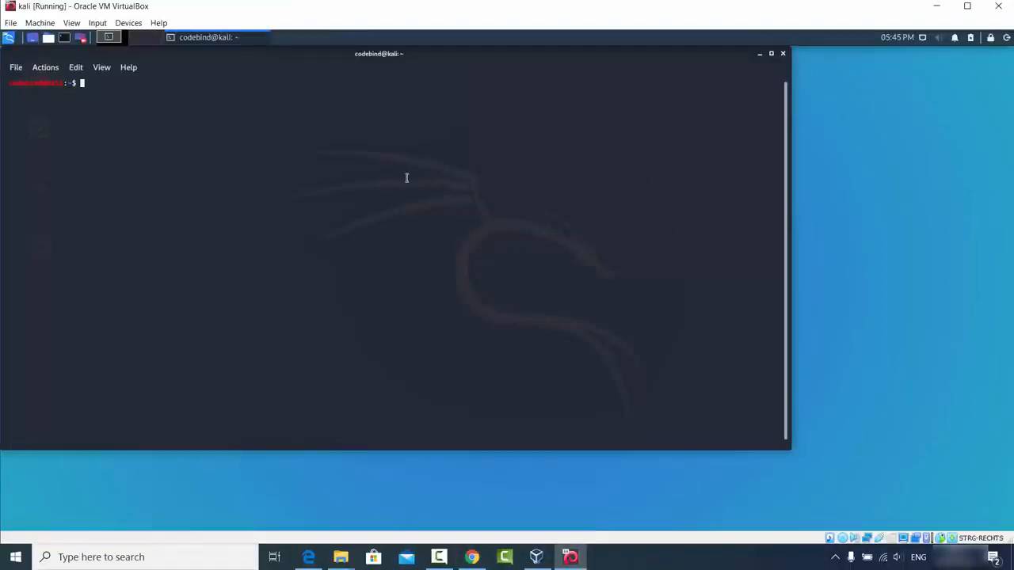
pyautogui.hotkey('ctrl', 'shift', 'v')
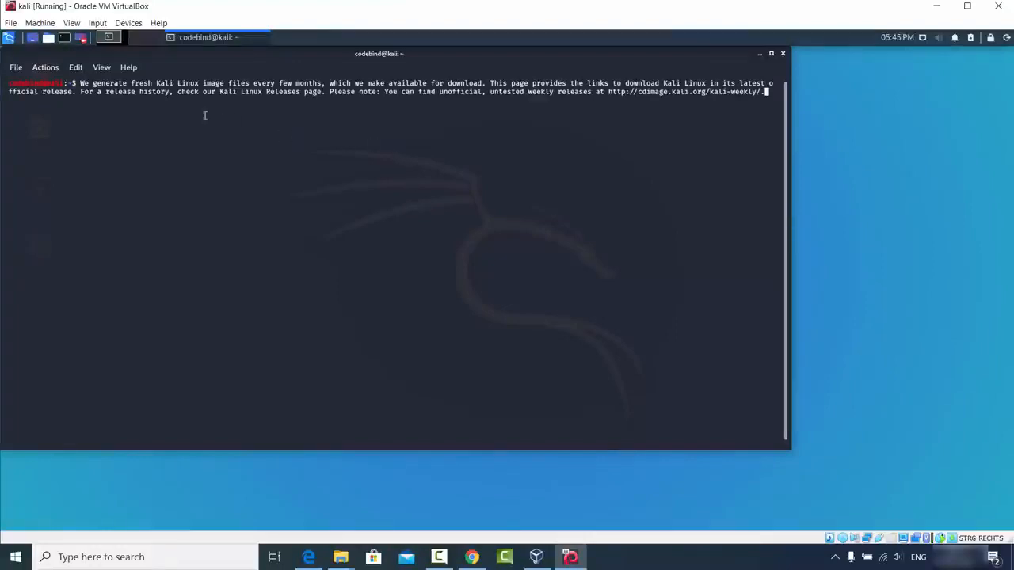
# Step: Copy the prompt line with the pasted text from the Kali terminal, paste it into a new Chrome tab's address bar, and minimize Chrome
pyautogui.moveTo(28, 85); pyautogui.dragTo(760, 92)
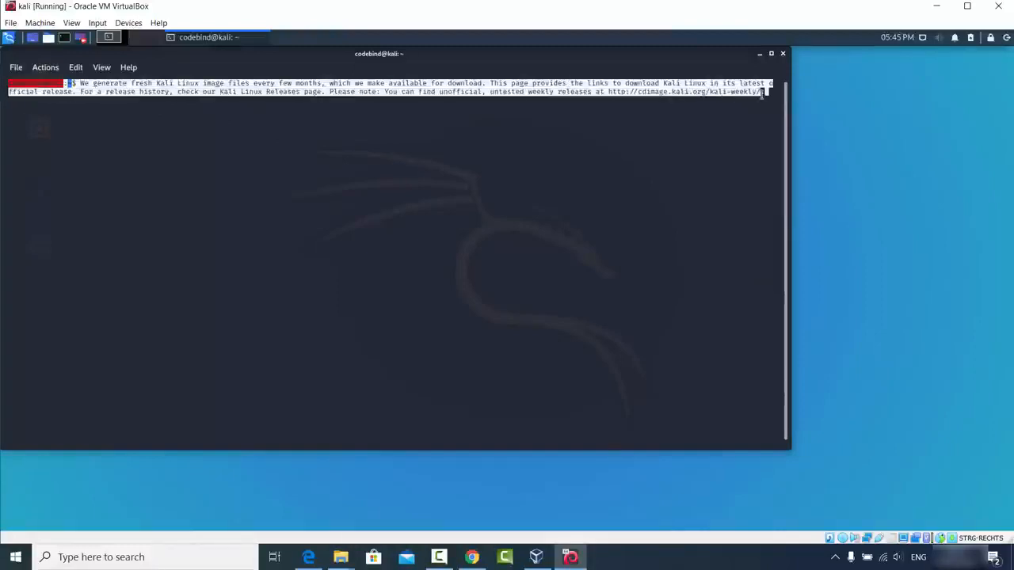
pyautogui.rightClick(713, 95)
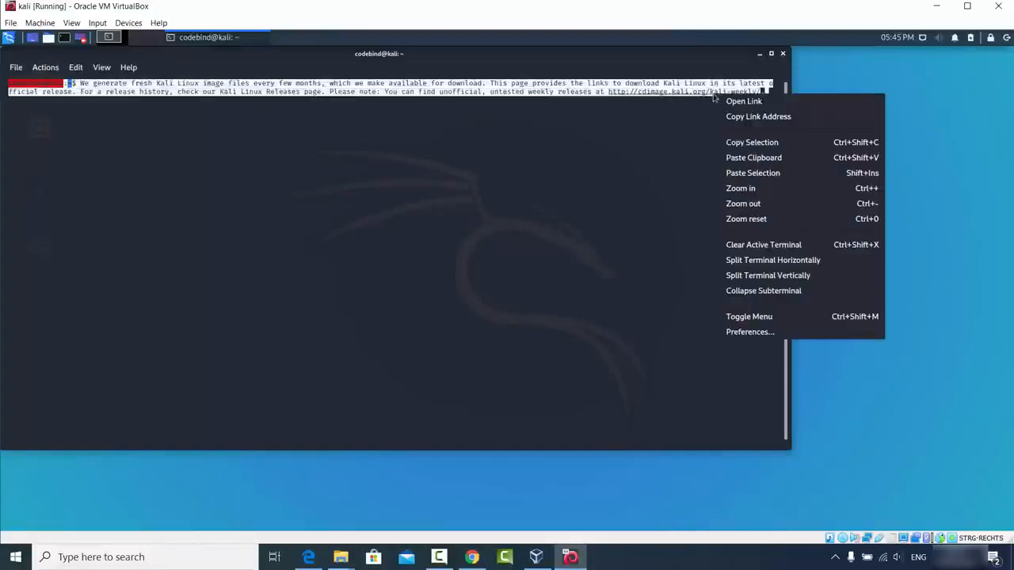
pyautogui.click(735, 144)
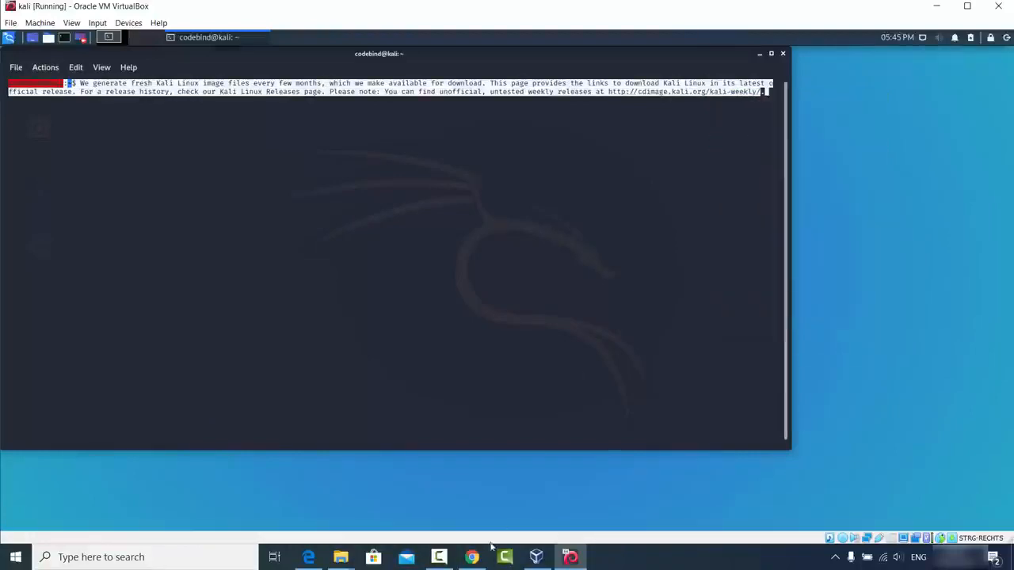
pyautogui.moveTo(473, 555)
pyautogui.click(486, 491)
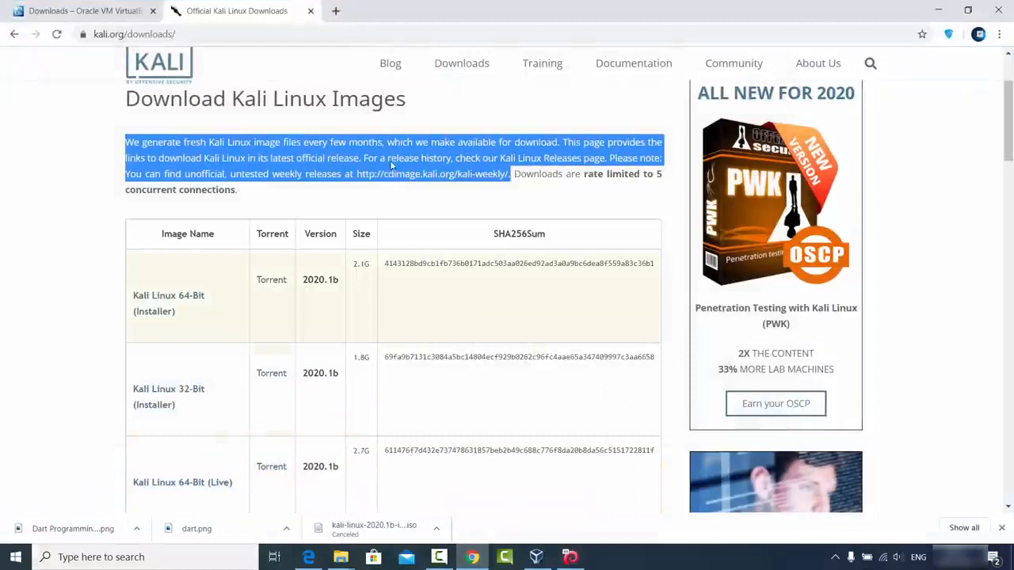
pyautogui.click(336, 11)
pyautogui.hotkey('ctrl', 'v')
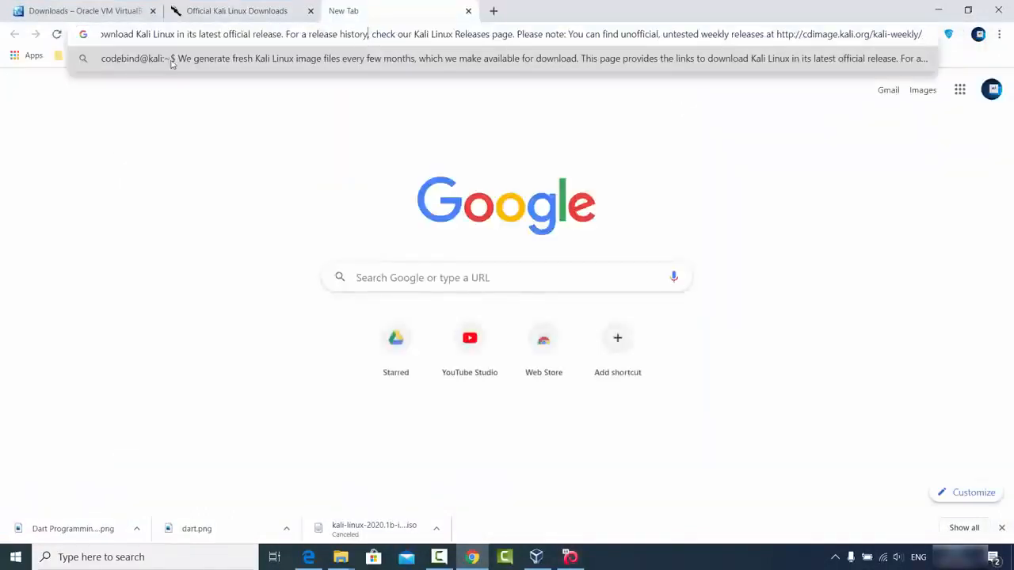
pyautogui.click(211, 154)
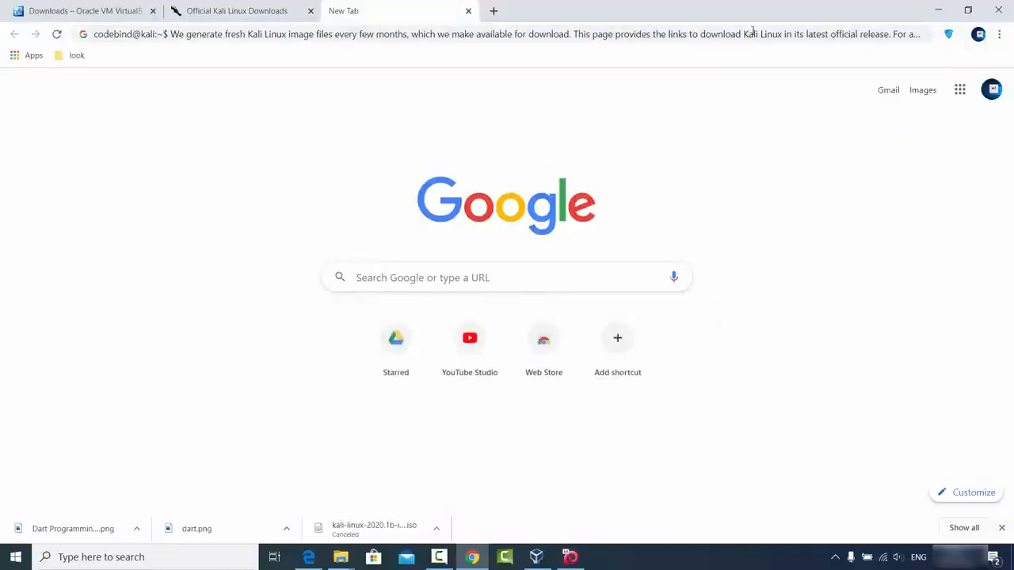
pyautogui.click(938, 9)
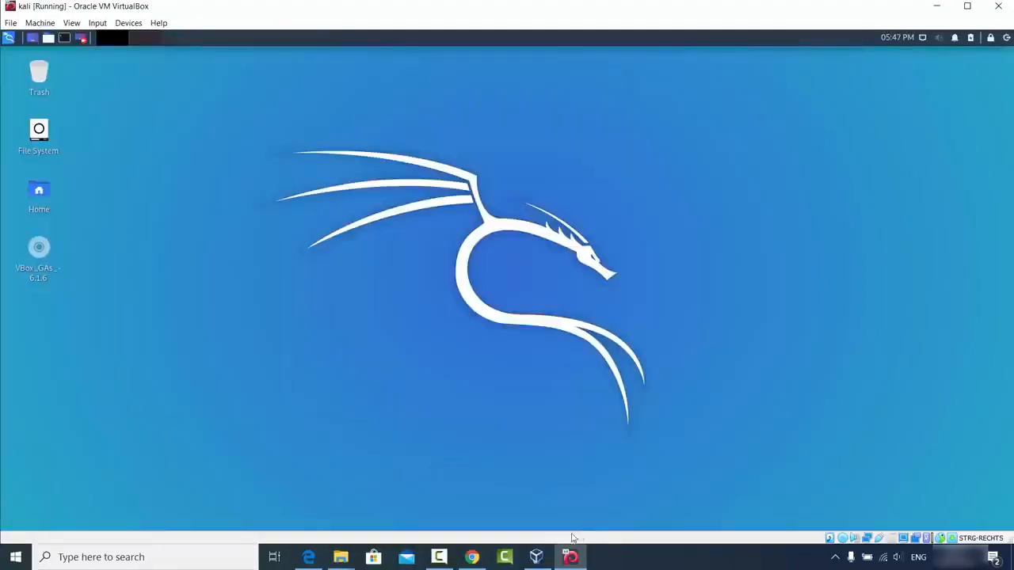
# Step: Copy sample.png from the Windows folder Pictures\kali on DATADRIVE1 (D:) onto the Kali desktop and return to the virtual machine
pyautogui.click(340, 557)
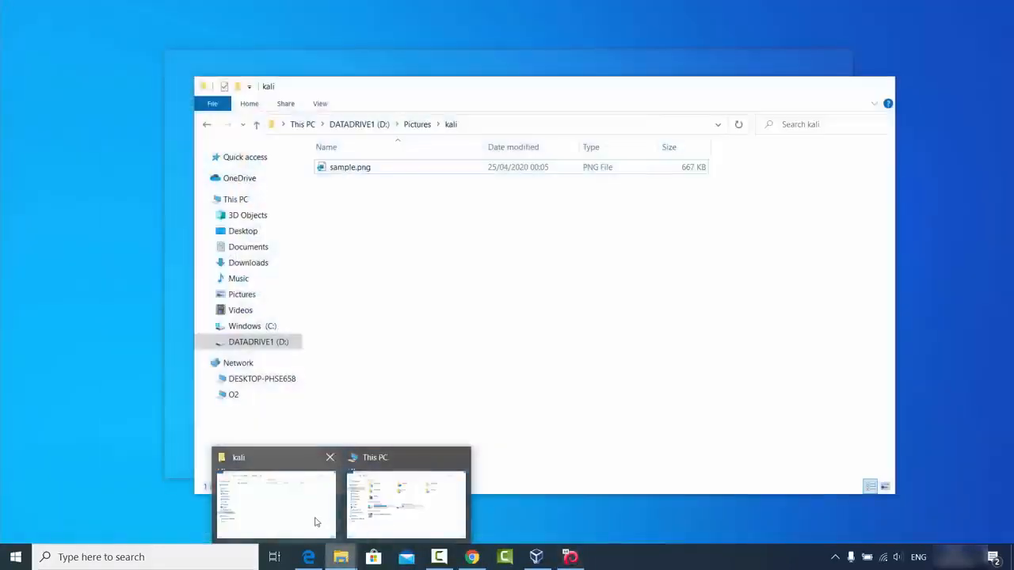
pyautogui.click(317, 518)
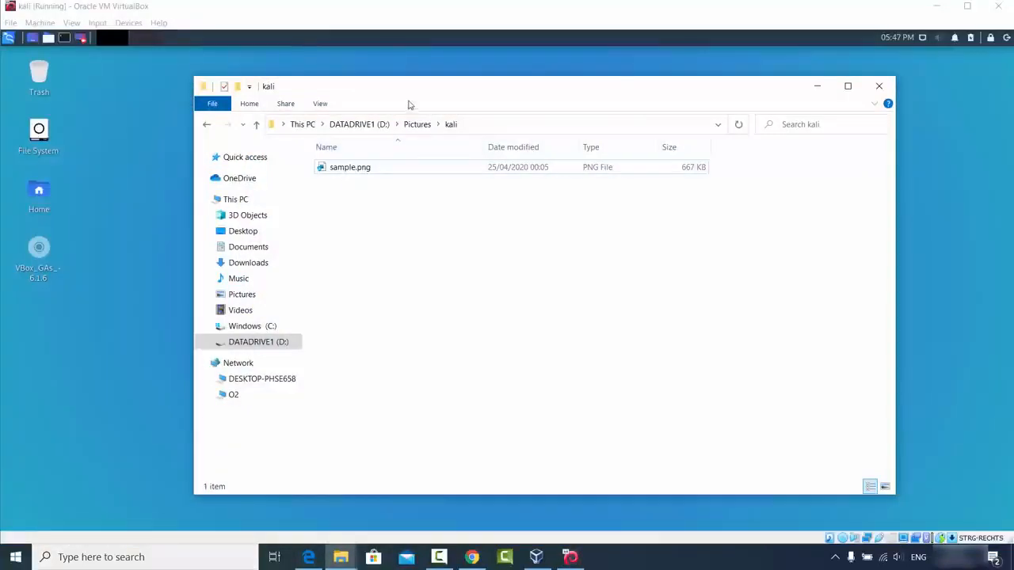
pyautogui.moveTo(412, 102); pyautogui.dragTo(601, 122)
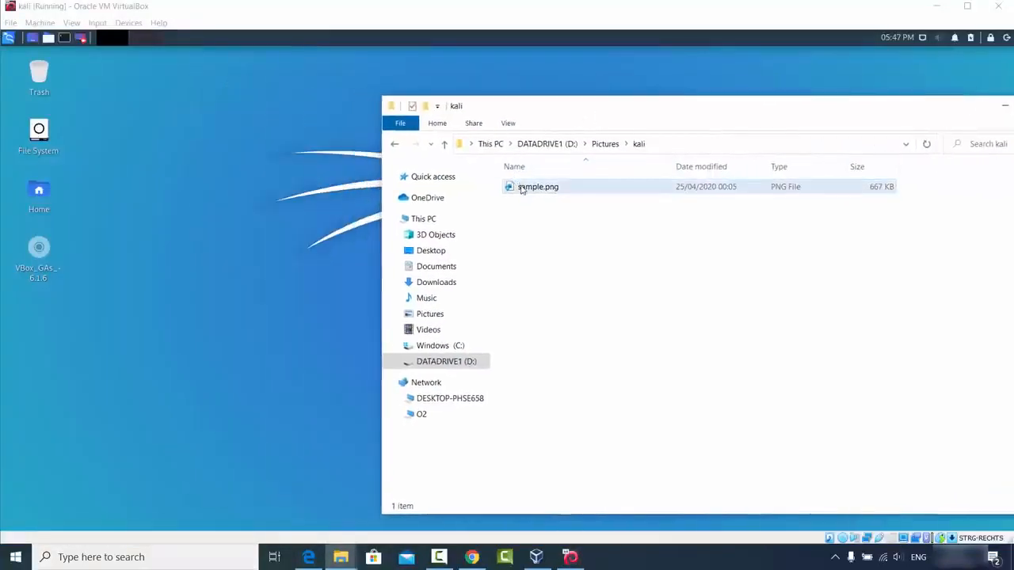
pyautogui.moveTo(536, 188); pyautogui.dragTo(180, 200)
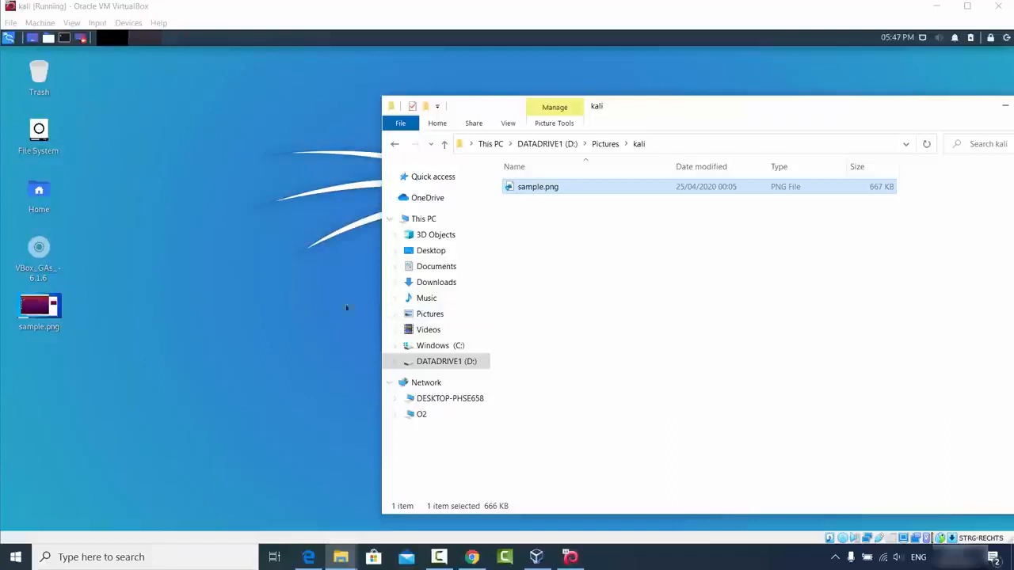
pyautogui.click(282, 288)
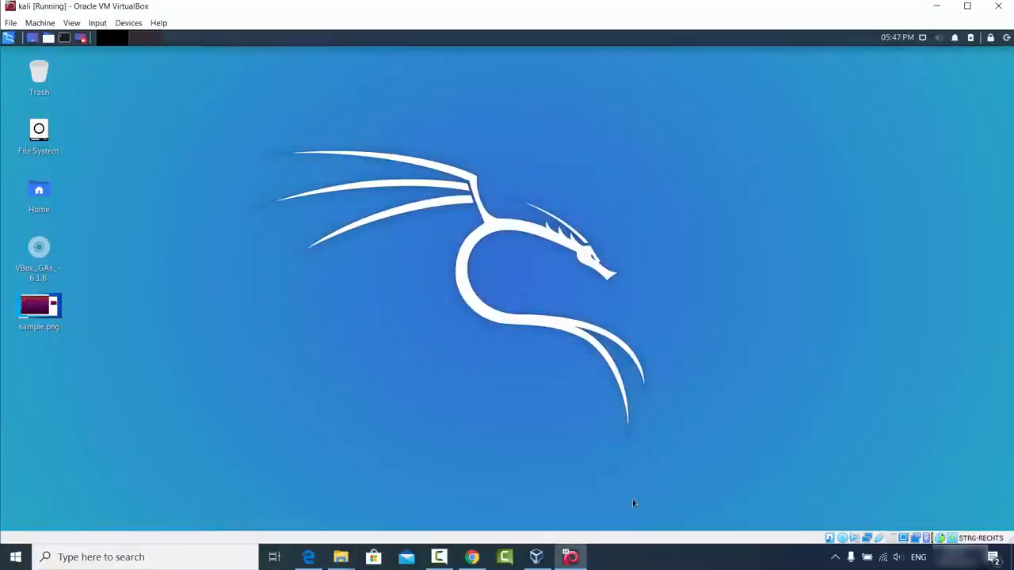
pyautogui.click(656, 567)
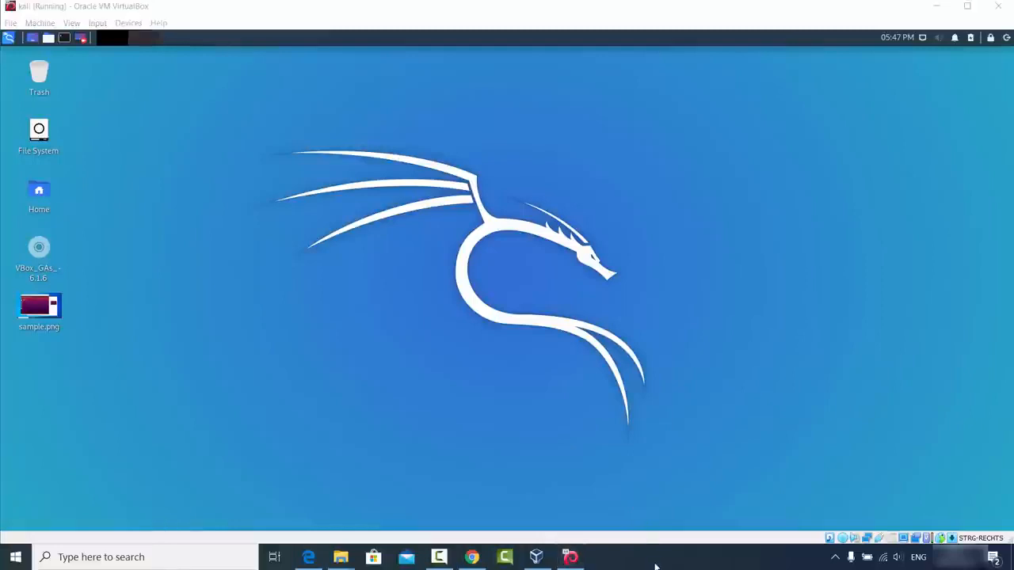